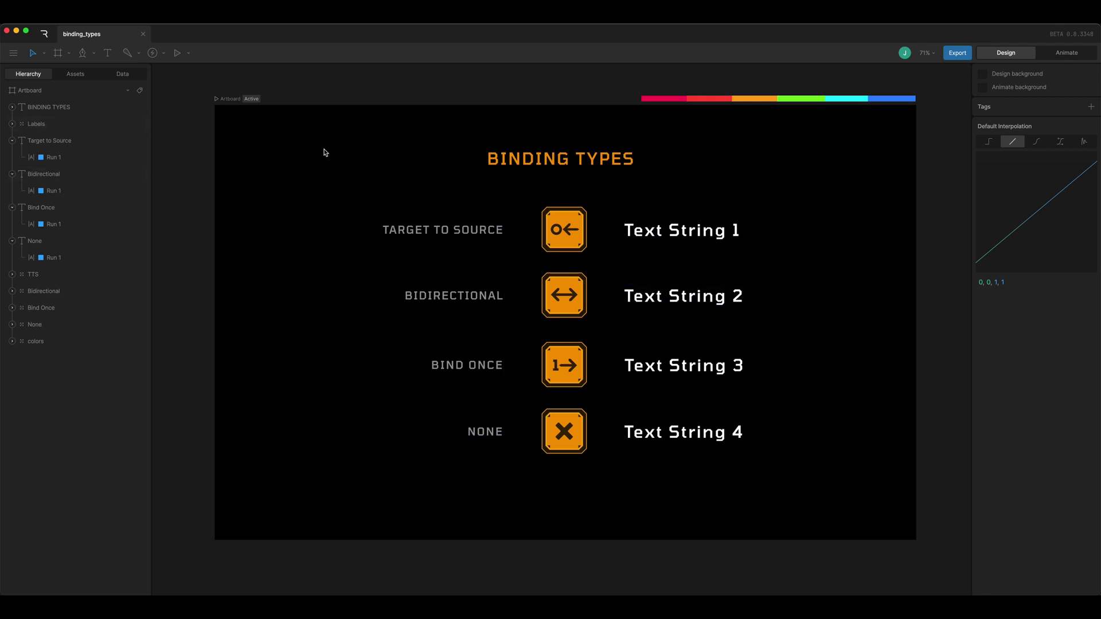
Create View Model 1 for the artboard and add a String and a Color property.
{"action": "left_click", "coordinate": [239, 103]}
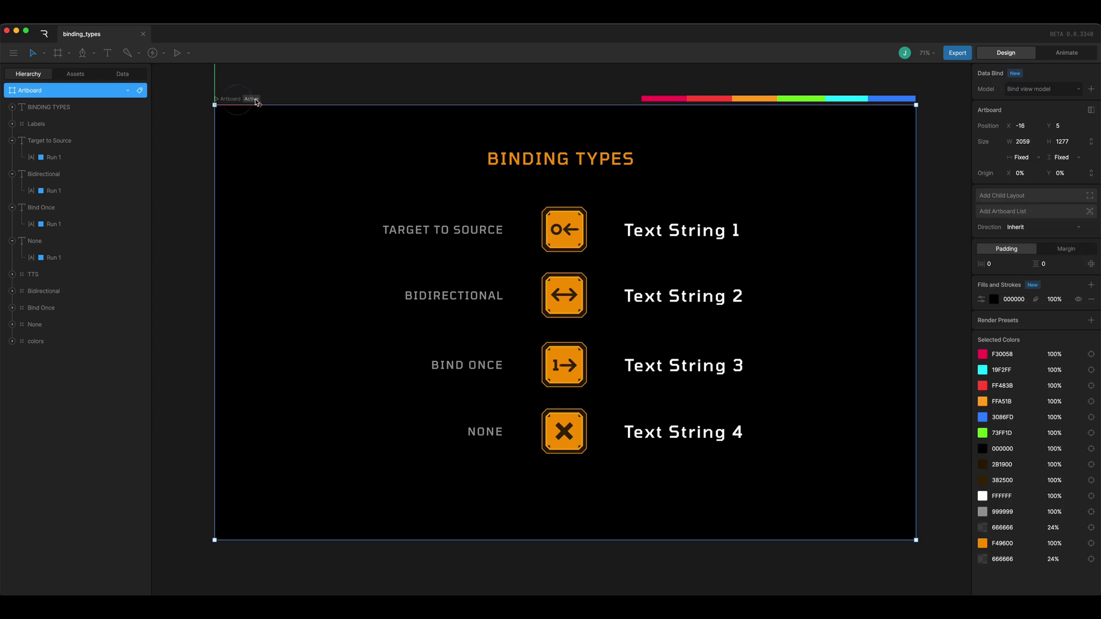
{"action": "left_click", "coordinate": [1091, 89]}
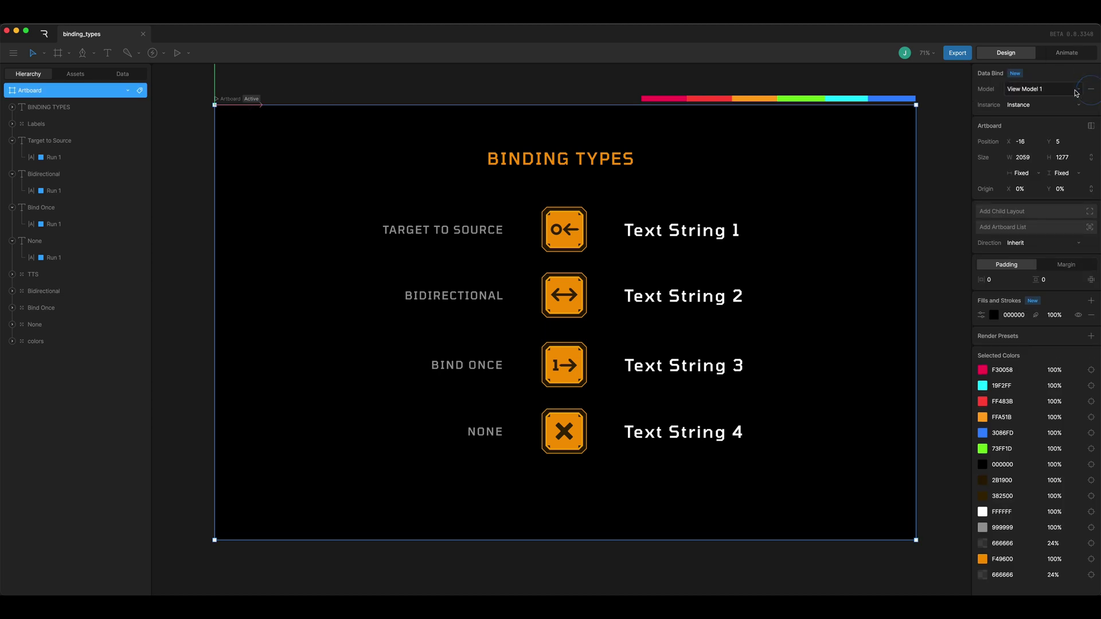
{"action": "left_click", "coordinate": [122, 74]}
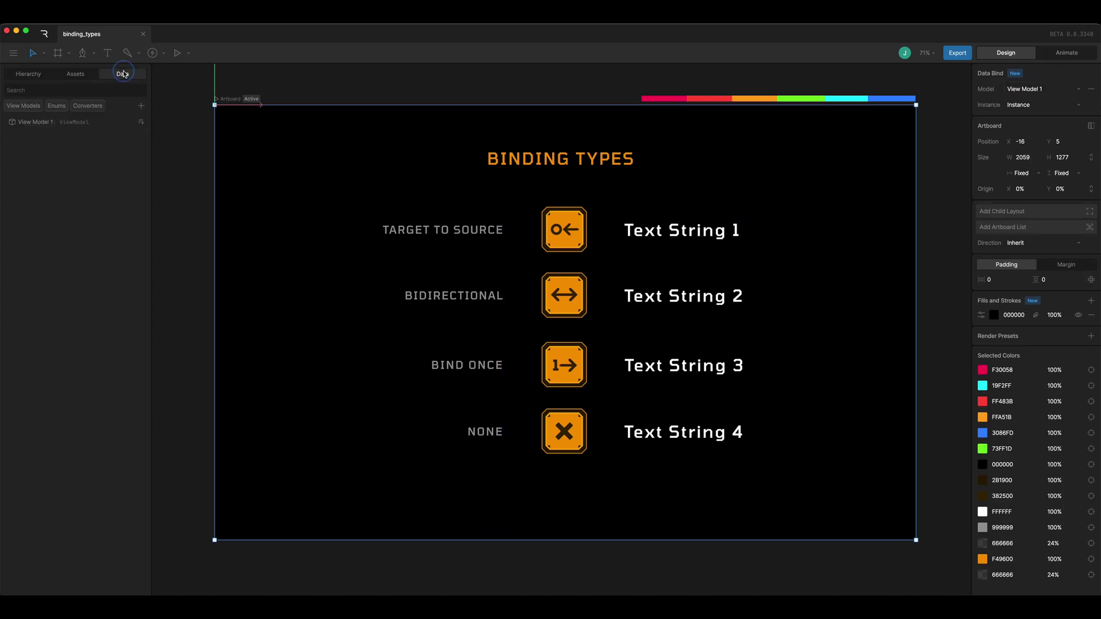
{"action": "left_click", "coordinate": [141, 121]}
{"action": "left_click", "coordinate": [160, 146]}
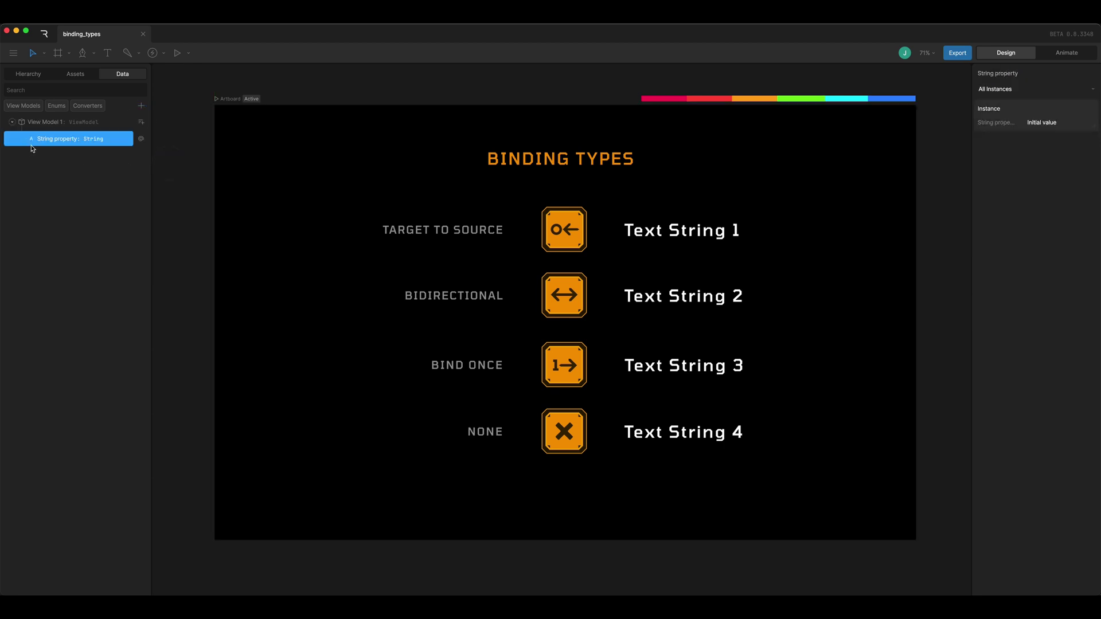
{"action": "left_click", "coordinate": [141, 122]}
{"action": "left_click", "coordinate": [167, 185]}
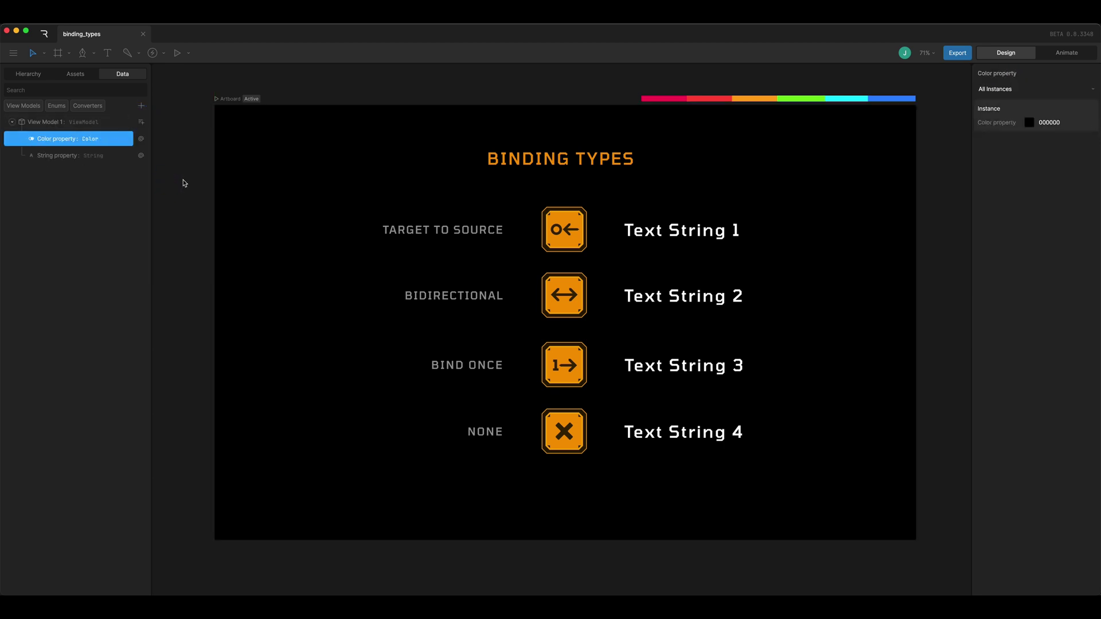
Rename the properties to Color and Text.
{"action": "double_click", "coordinate": [57, 139]}
{"action": "type", "text": "Color"}
{"action": "key", "text": "Return"}
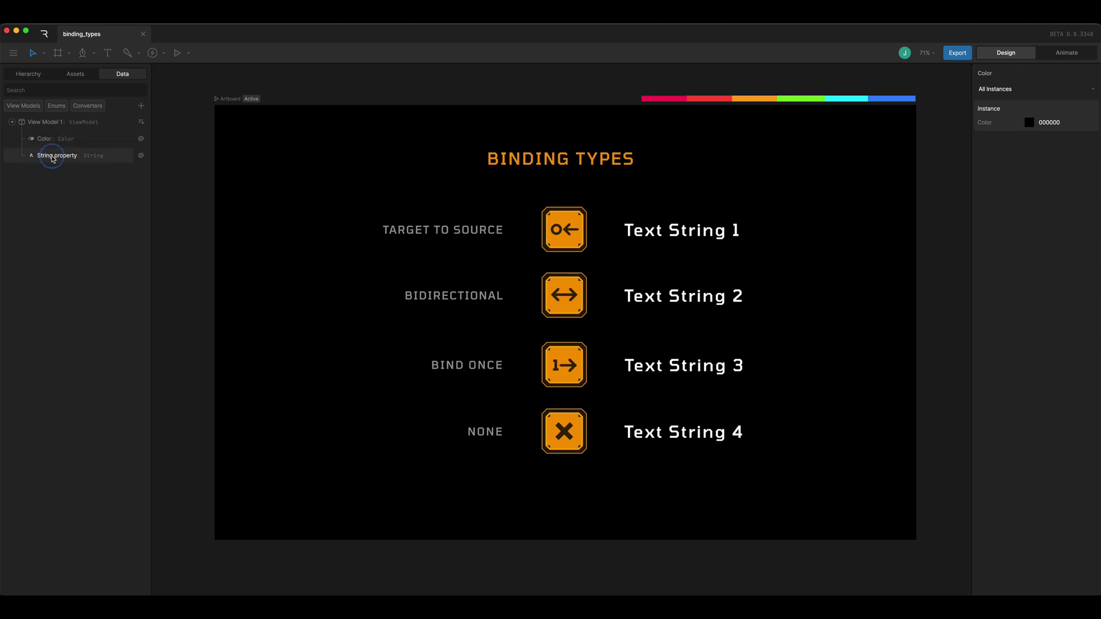
{"action": "double_click", "coordinate": [51, 156]}
{"action": "type", "text": "Test"}
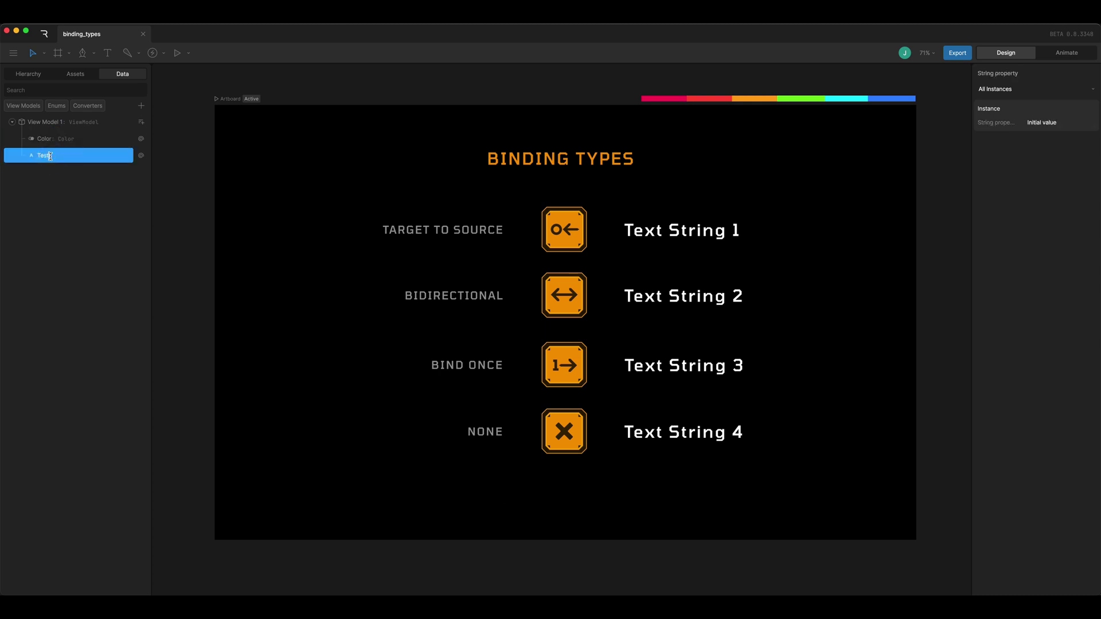
{"action": "left_click", "coordinate": [28, 73]}
Bind the Target to Source run's Text String 1 to the Text property, Target to Source mode.
{"action": "left_click", "coordinate": [686, 237]}
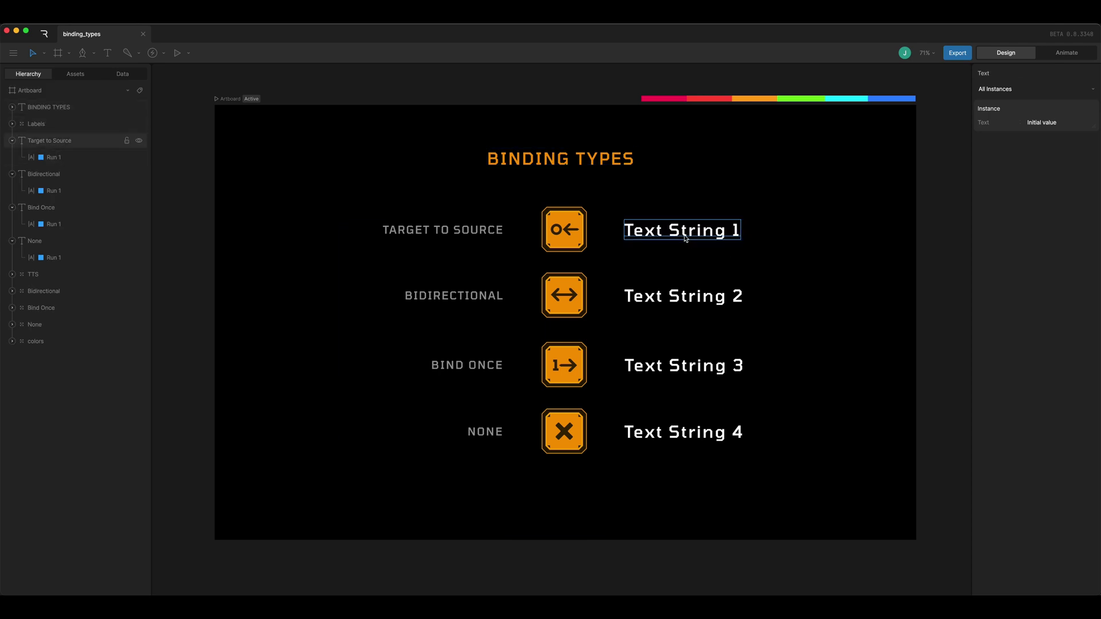
{"action": "left_click", "coordinate": [49, 159]}
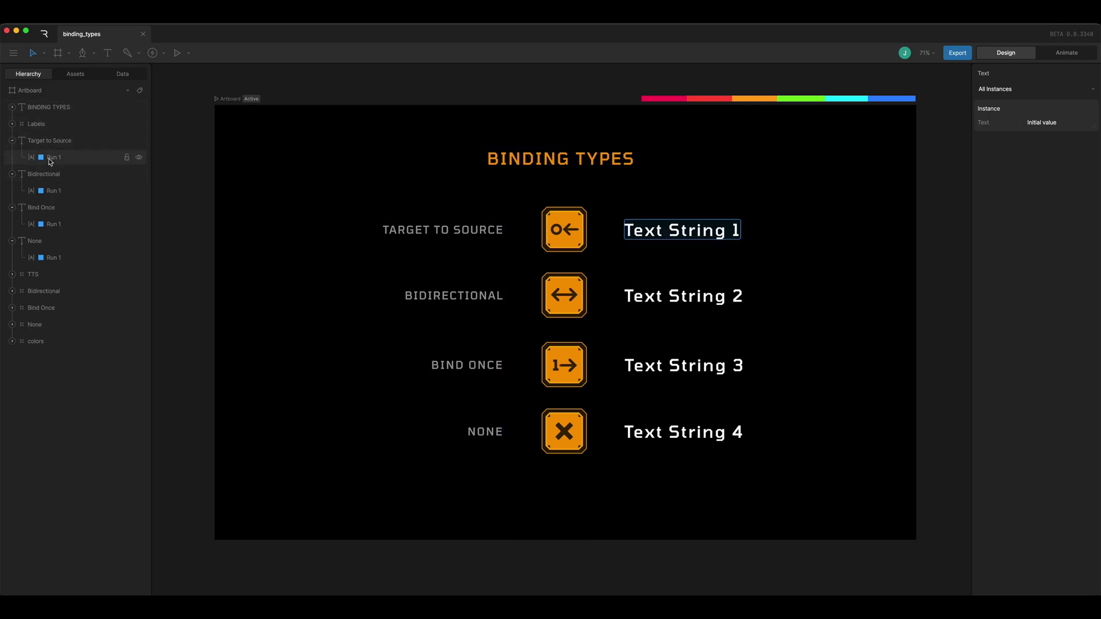
{"action": "left_click", "coordinate": [49, 162]}
{"action": "right_click", "coordinate": [1017, 108]}
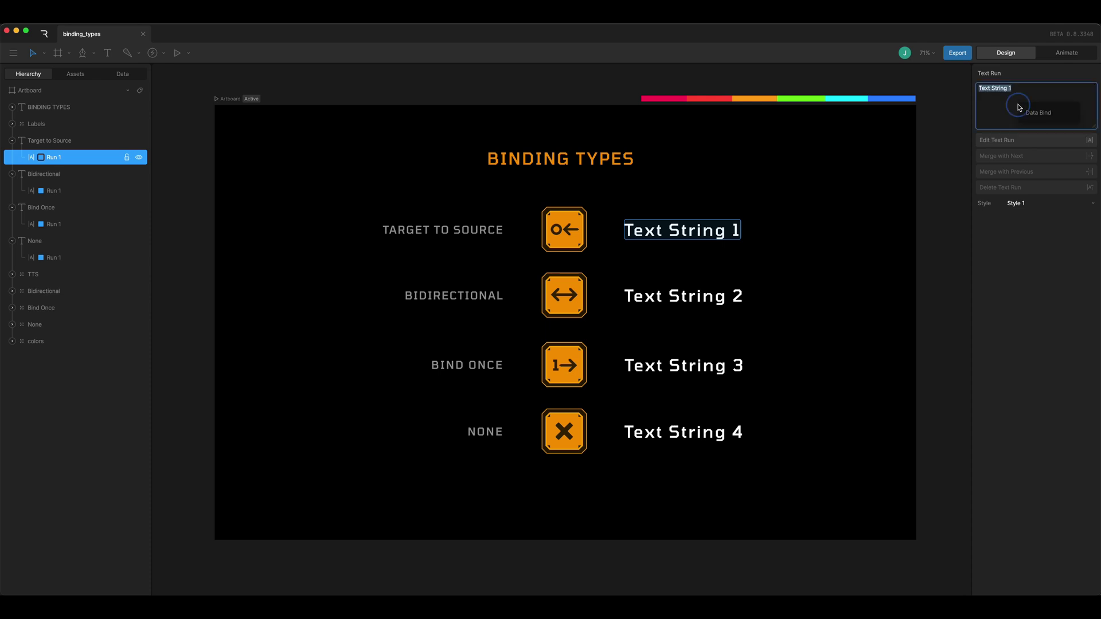
{"action": "left_click", "coordinate": [1026, 109]}
{"action": "left_click", "coordinate": [908, 111]}
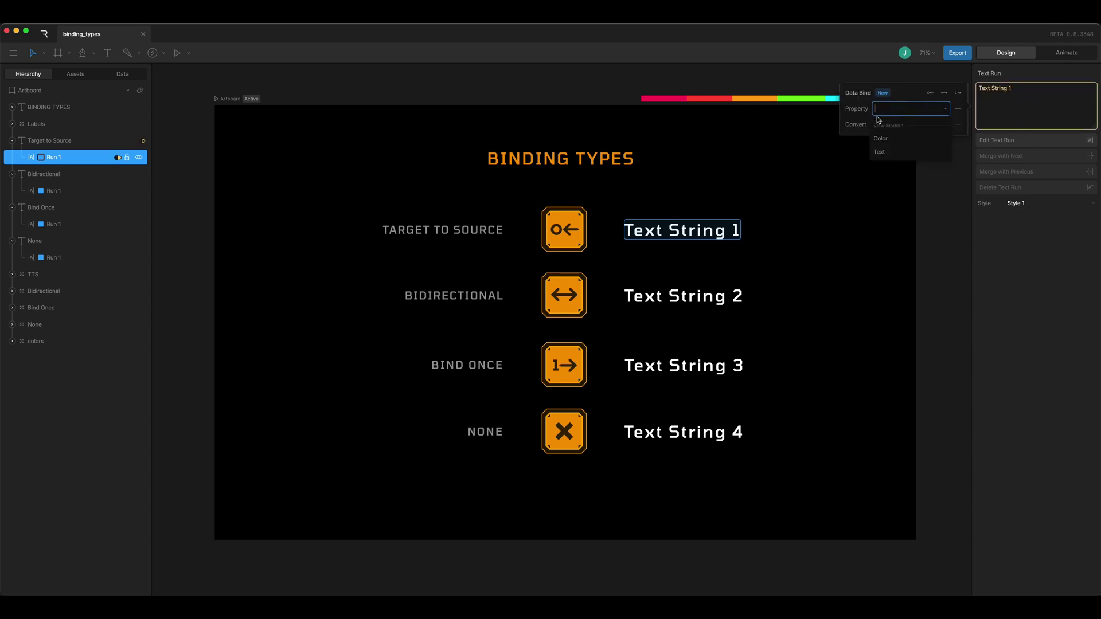
{"action": "left_click", "coordinate": [893, 153]}
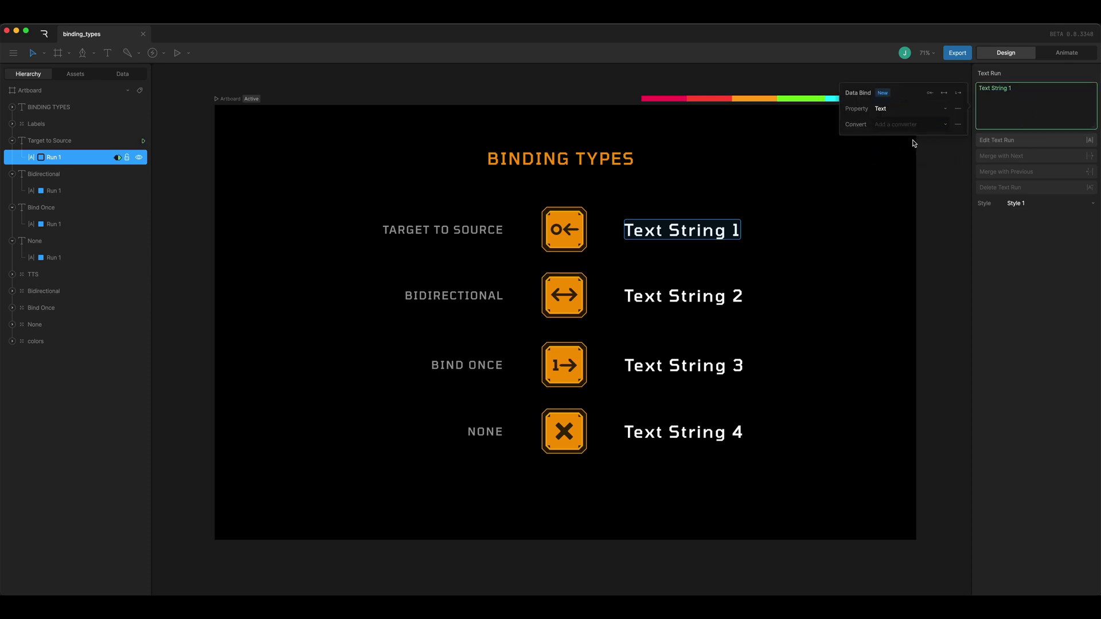
{"action": "left_click", "coordinate": [929, 94]}
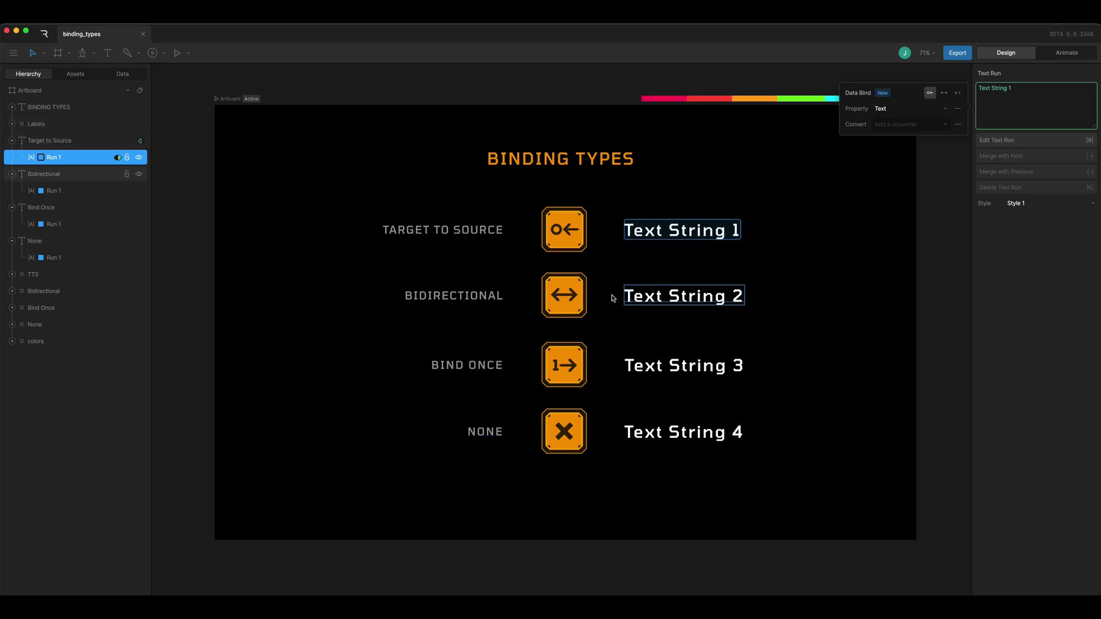
Bind the Bidirectional run's Text String 2 to the Text property in Bidirectional mode.
{"action": "left_click", "coordinate": [51, 194]}
{"action": "right_click", "coordinate": [1094, 94]}
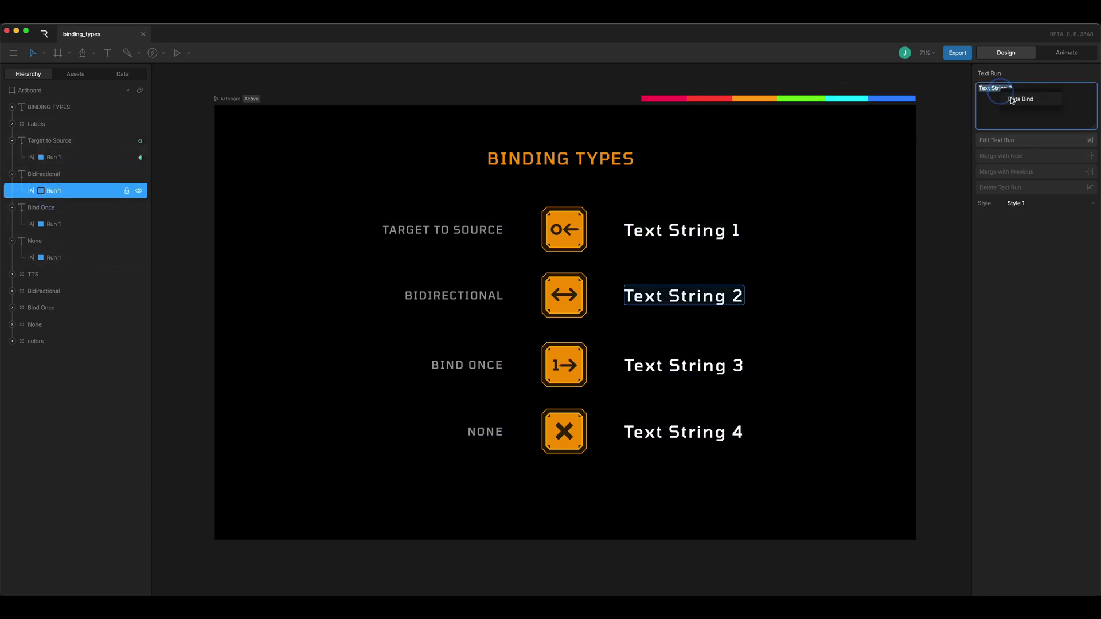
{"action": "left_click", "coordinate": [911, 108]}
{"action": "left_click", "coordinate": [880, 151]}
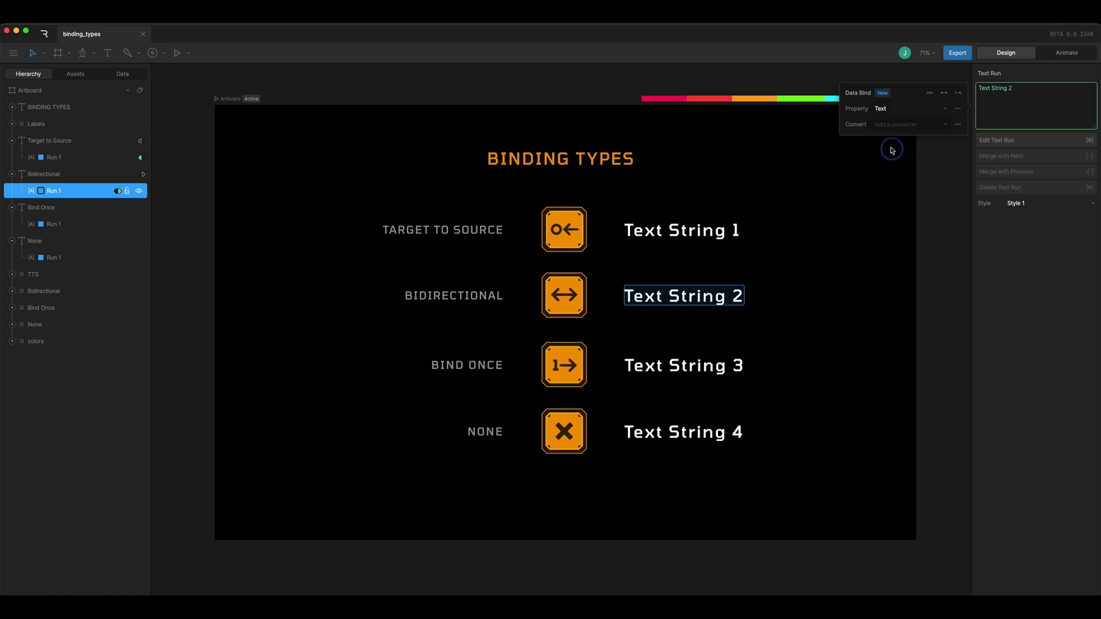
{"action": "left_click", "coordinate": [943, 94]}
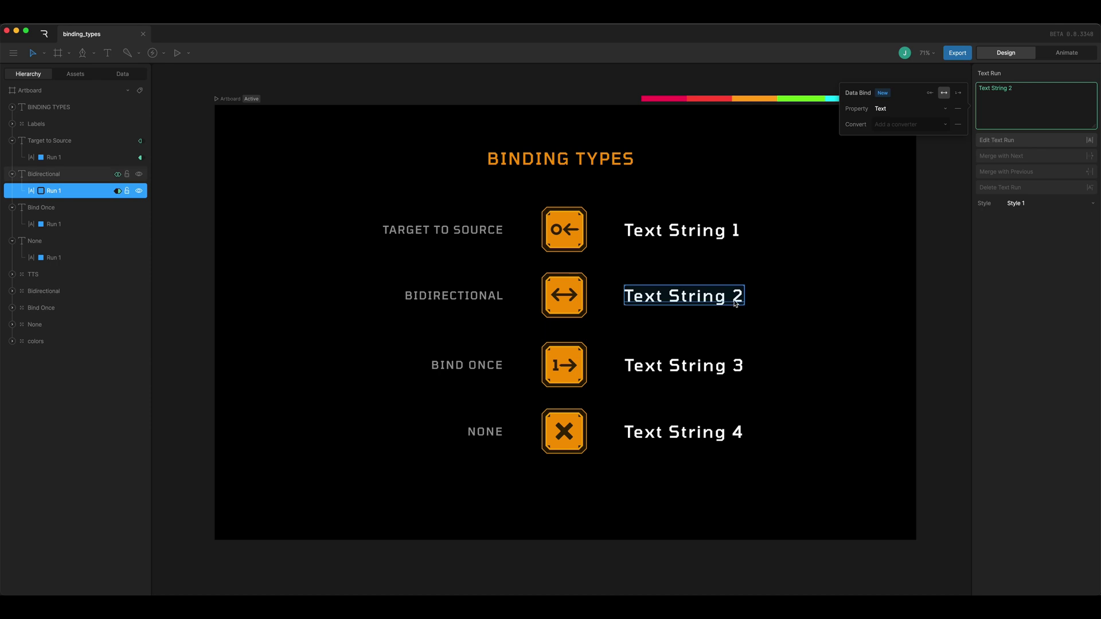
{"action": "left_click", "coordinate": [57, 225]}
Bind Text String 3 to the Text property with Bind Once mode.
{"action": "right_click", "coordinate": [1002, 102]}
{"action": "left_click", "coordinate": [1009, 107]}
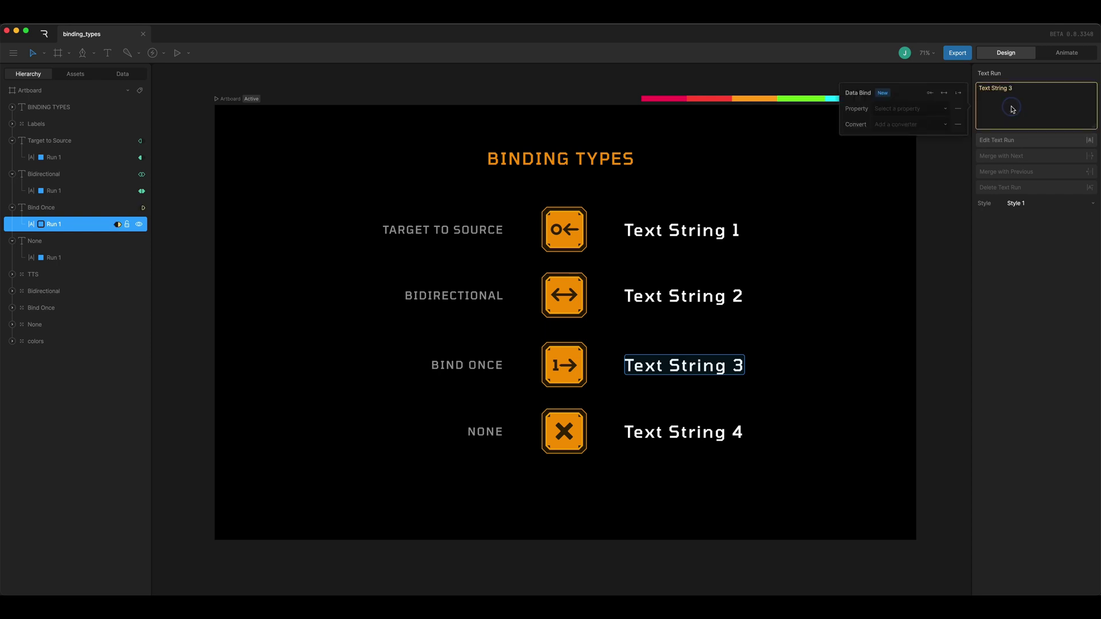
{"action": "left_click", "coordinate": [909, 109]}
{"action": "left_click", "coordinate": [901, 144]}
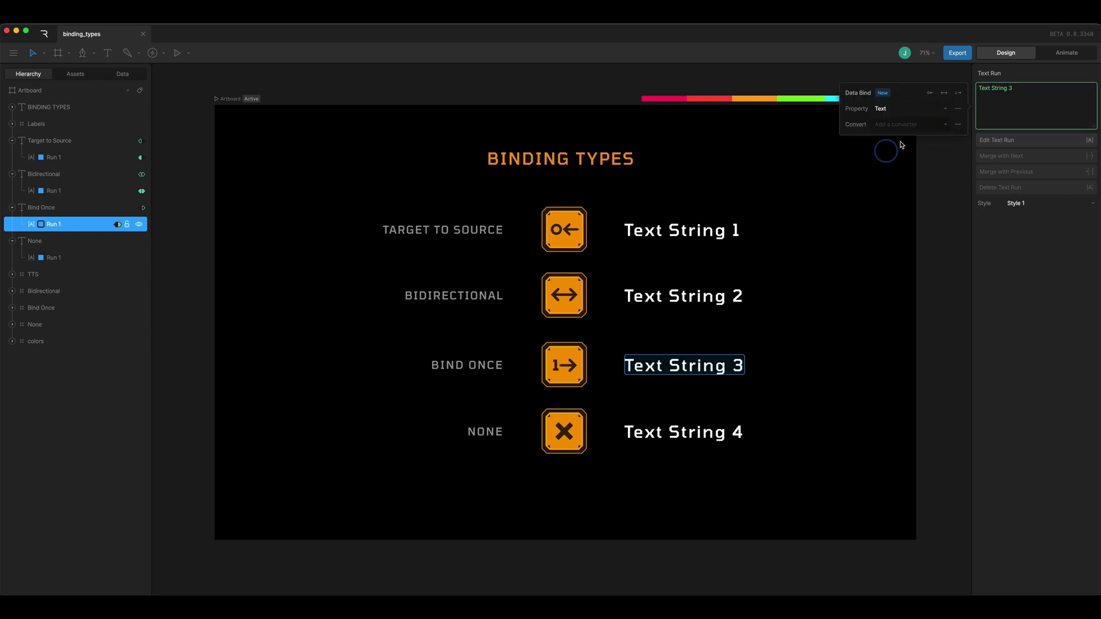
{"action": "left_click", "coordinate": [957, 92]}
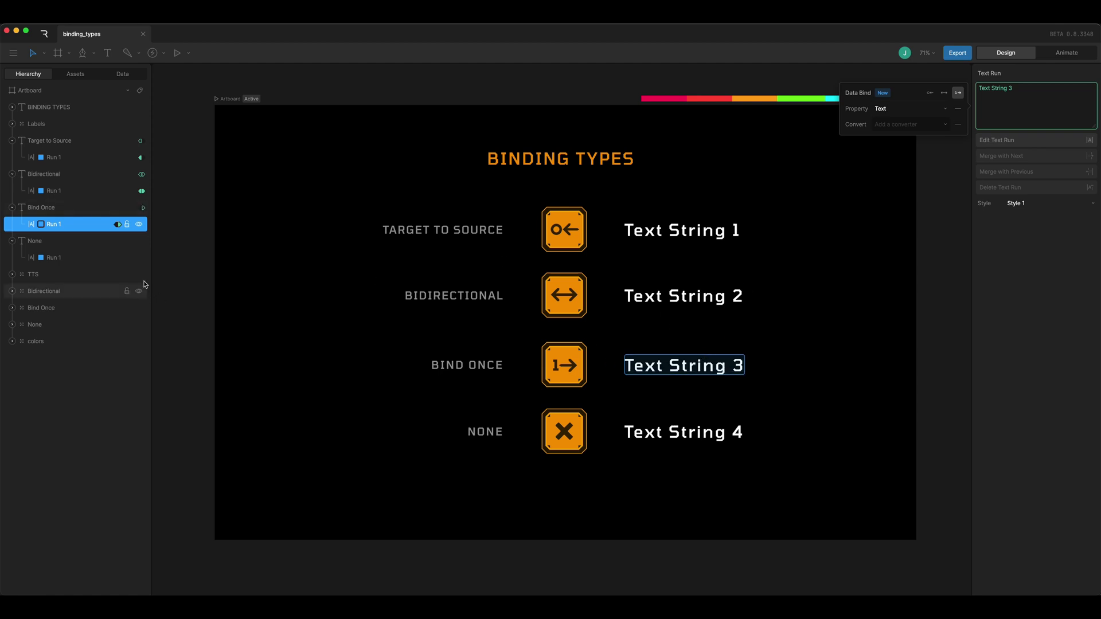
Bind the None run's Text String 4 to the Text property and clear the selection.
{"action": "left_click", "coordinate": [65, 256]}
{"action": "right_click", "coordinate": [1029, 96]}
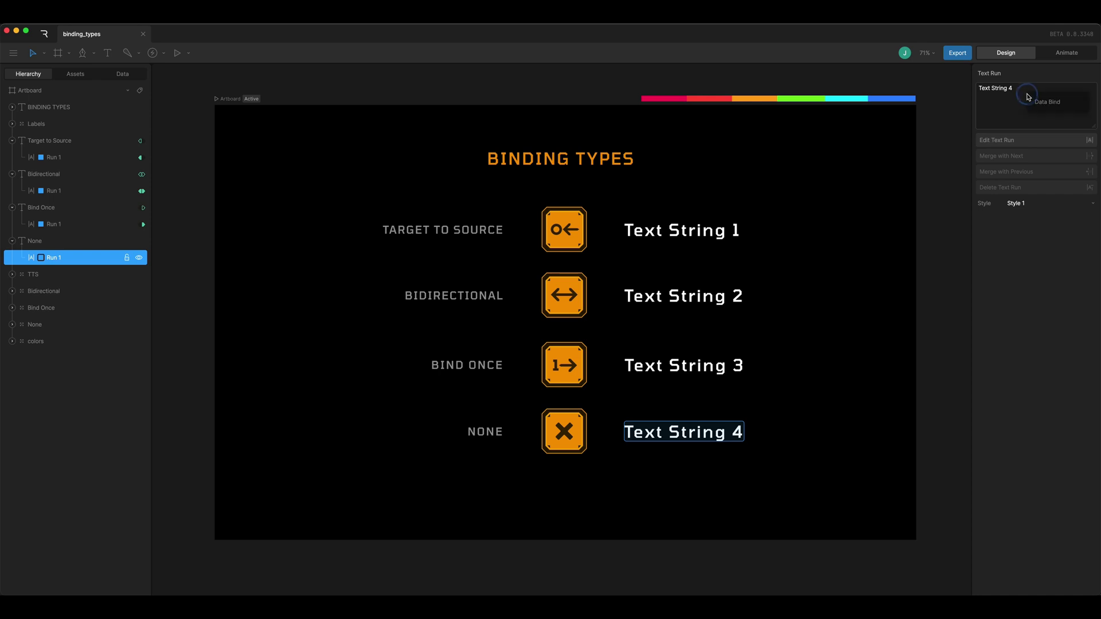
{"action": "left_click", "coordinate": [1038, 103]}
{"action": "left_click", "coordinate": [891, 109]}
{"action": "left_click", "coordinate": [898, 150]}
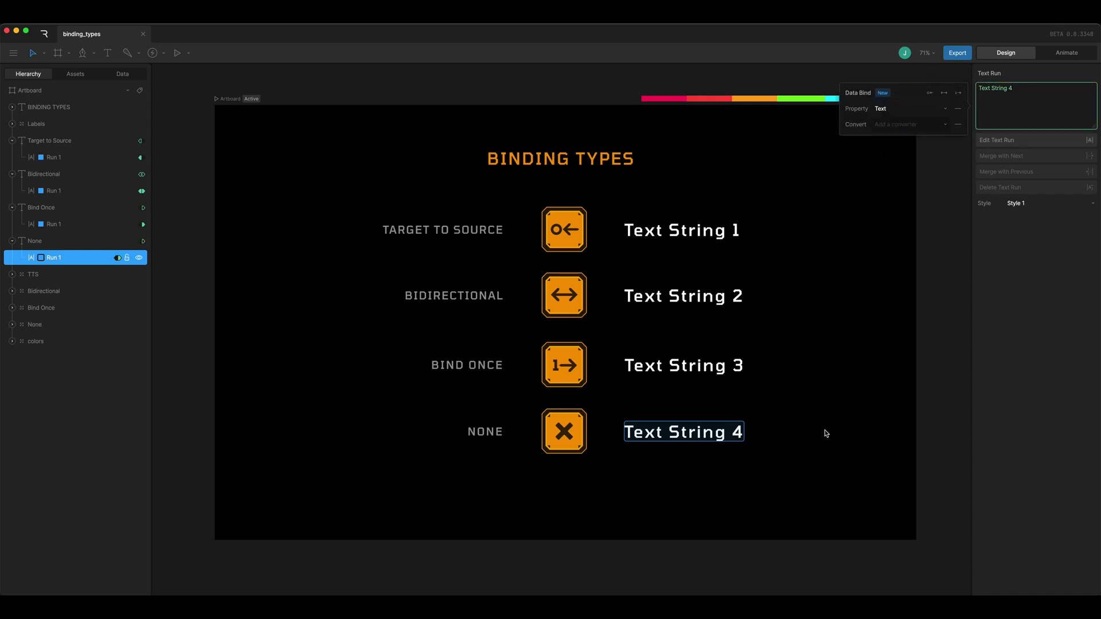
{"action": "left_click", "coordinate": [930, 390]}
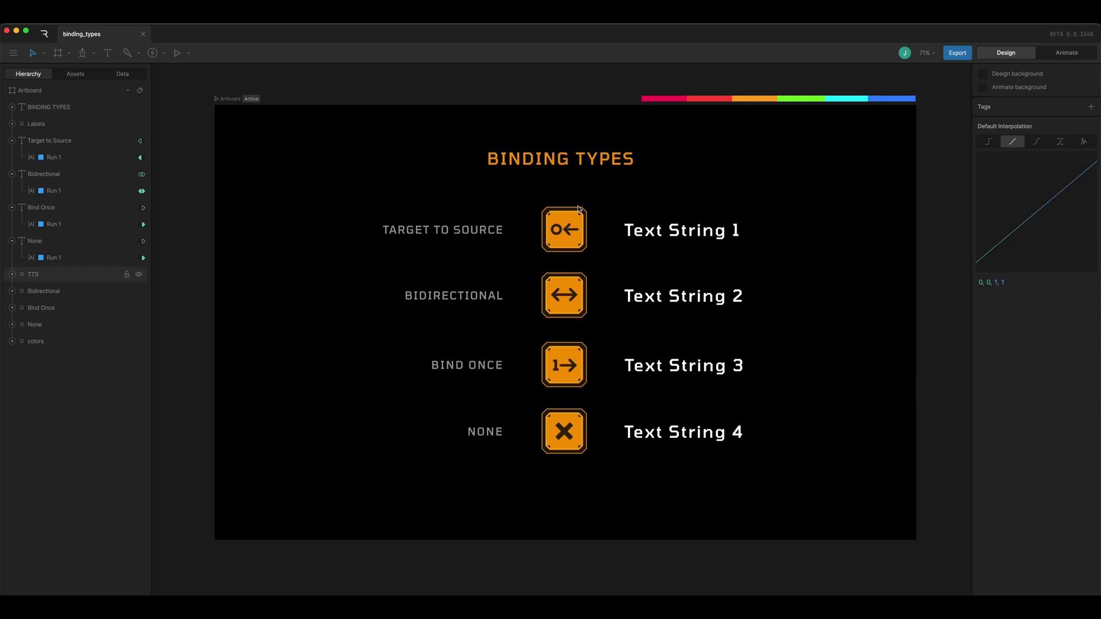
Bind the Target to Source icon's F49600 colour to Color, Target to Source mode.
{"action": "left_click", "coordinate": [554, 229]}
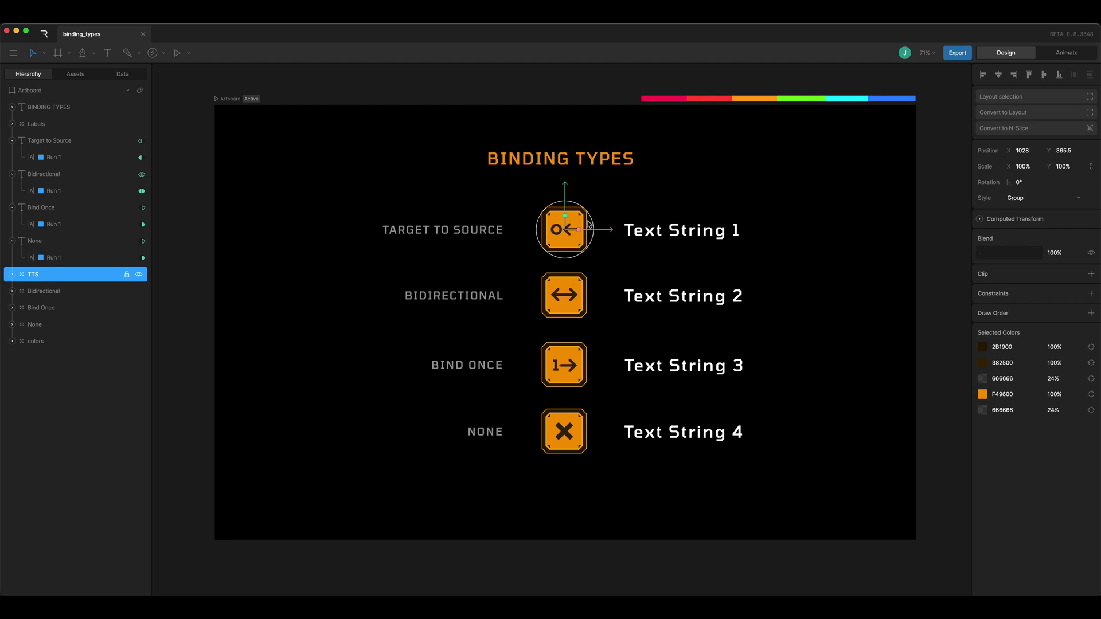
{"action": "right_click", "coordinate": [1012, 394]}
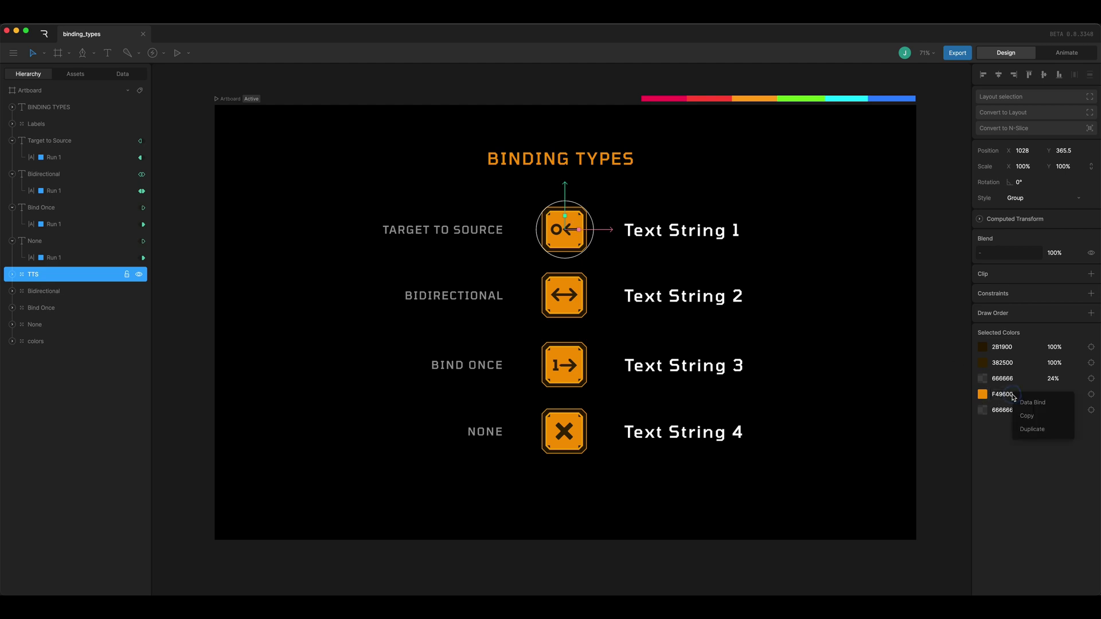
{"action": "left_click", "coordinate": [1032, 406]}
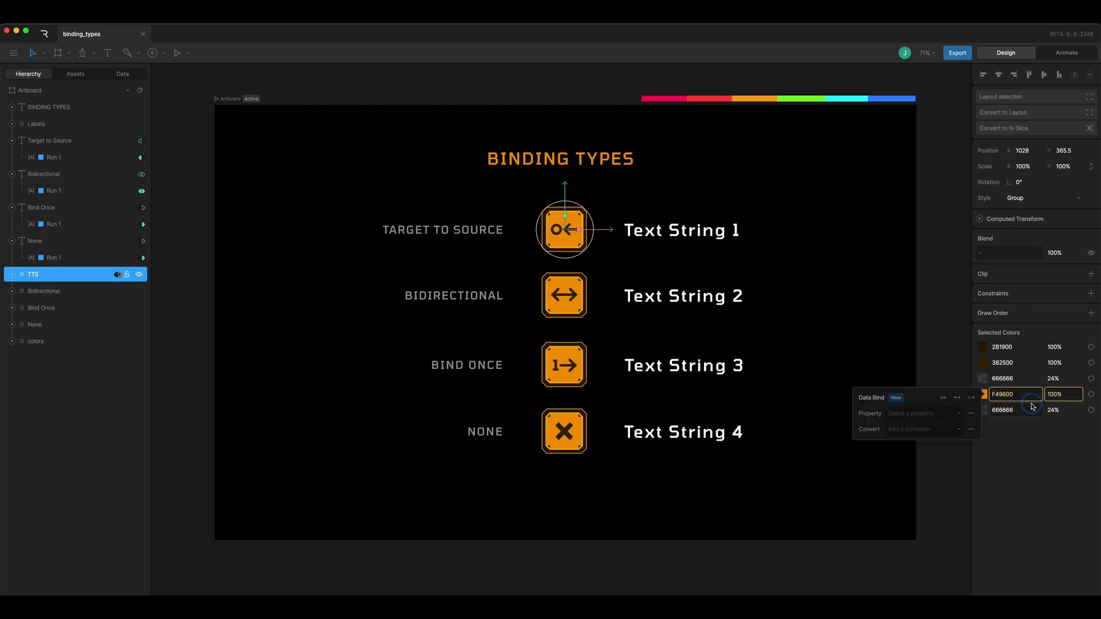
{"action": "left_click", "coordinate": [902, 414]}
{"action": "left_click", "coordinate": [906, 446]}
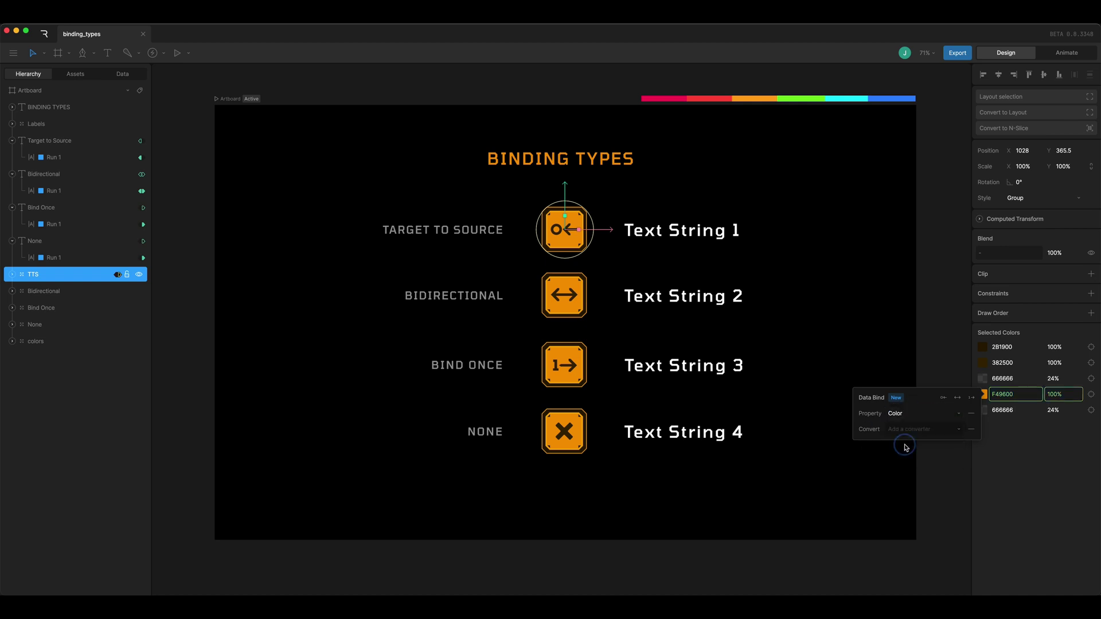
{"action": "left_click", "coordinate": [944, 398]}
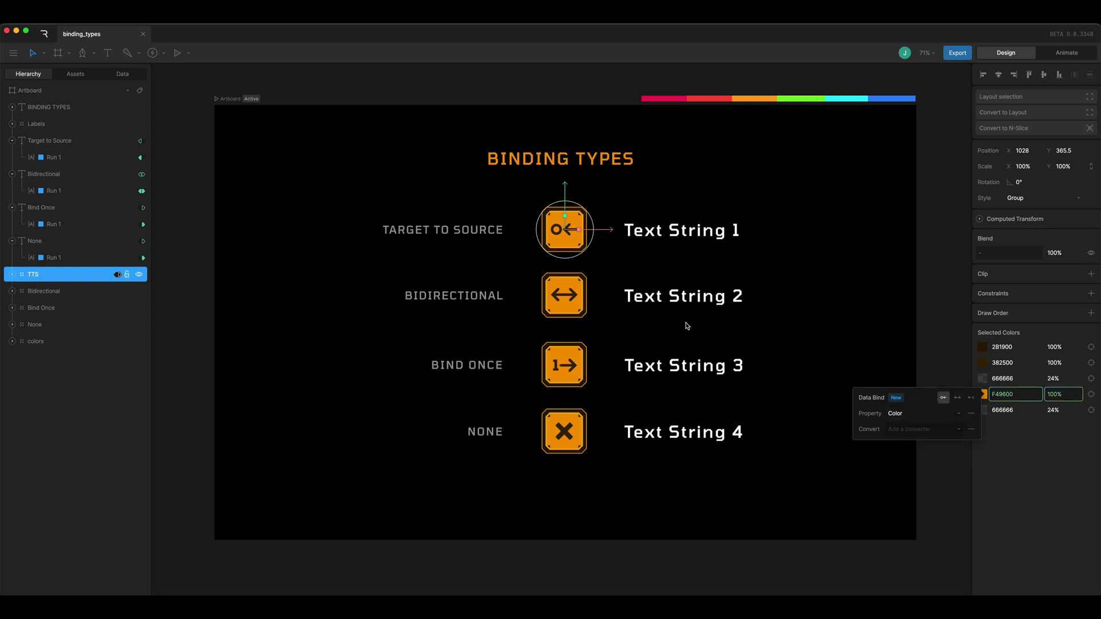
Bind the Bidirectional icon's F49600 colour to Color in Bidirectional mode.
{"action": "left_click", "coordinate": [565, 293]}
{"action": "right_click", "coordinate": [1005, 395]}
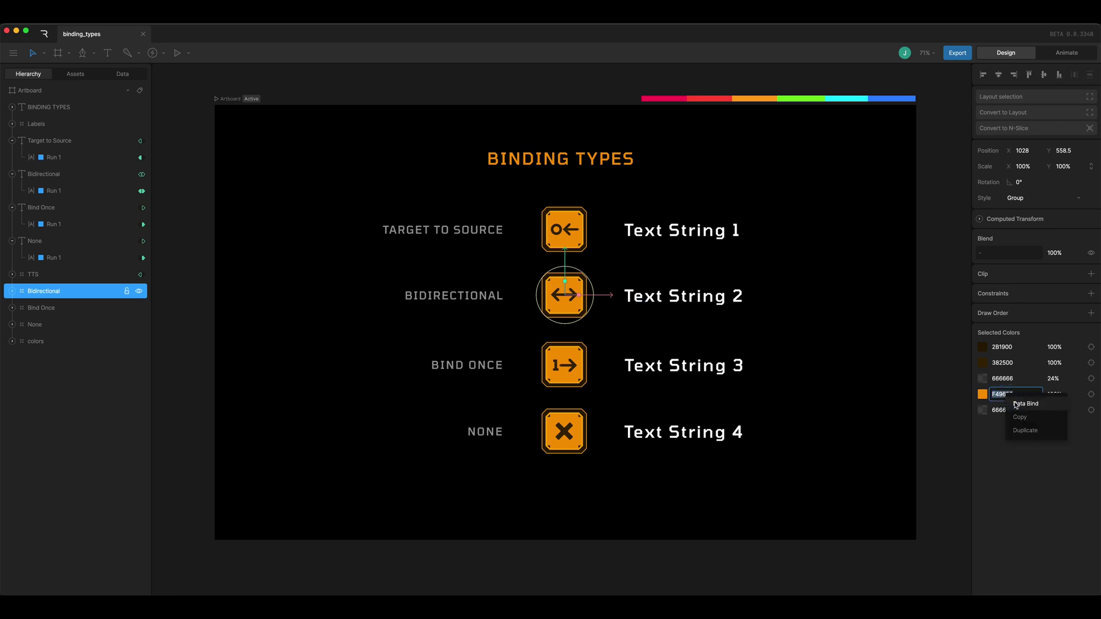
{"action": "left_click", "coordinate": [989, 401]}
{"action": "left_click", "coordinate": [947, 413]}
{"action": "left_click", "coordinate": [940, 445]}
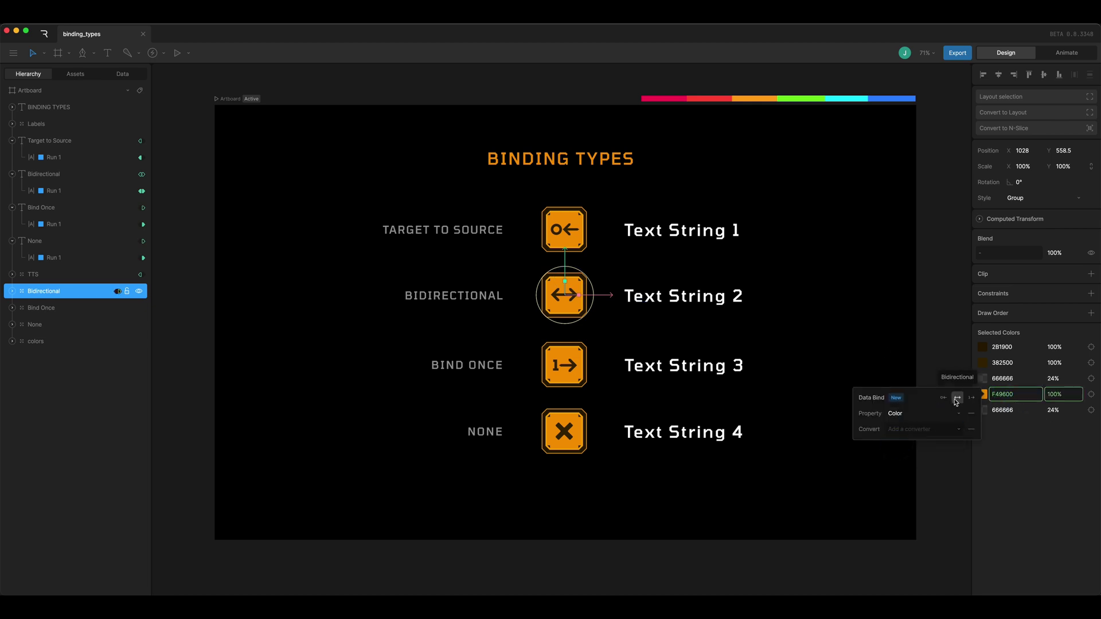
{"action": "left_click", "coordinate": [957, 398]}
Bind the Bind Once icon's F49600 colour to Color in Bind Once mode.
{"action": "left_click", "coordinate": [559, 367]}
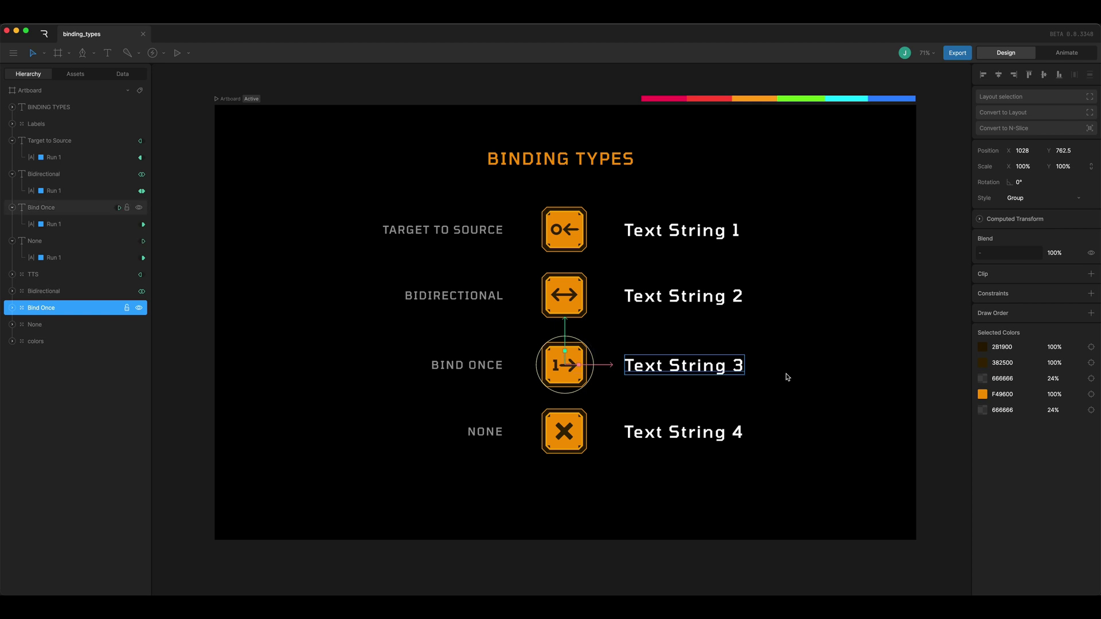
{"action": "right_click", "coordinate": [1002, 394]}
{"action": "left_click", "coordinate": [991, 401]}
{"action": "left_click", "coordinate": [917, 414]}
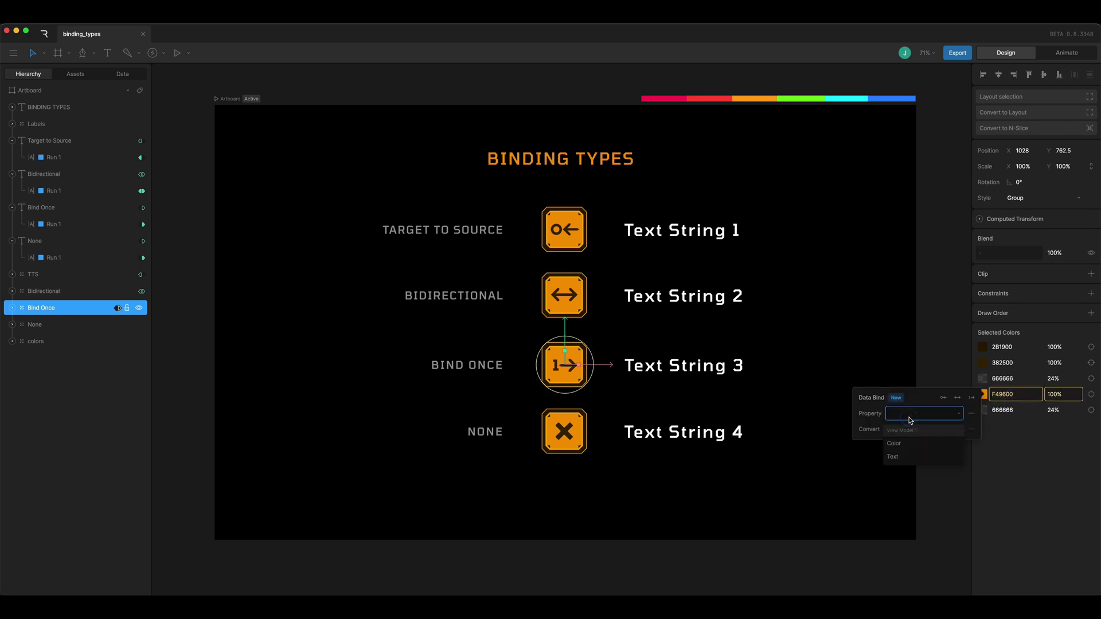
{"action": "left_click", "coordinate": [906, 448]}
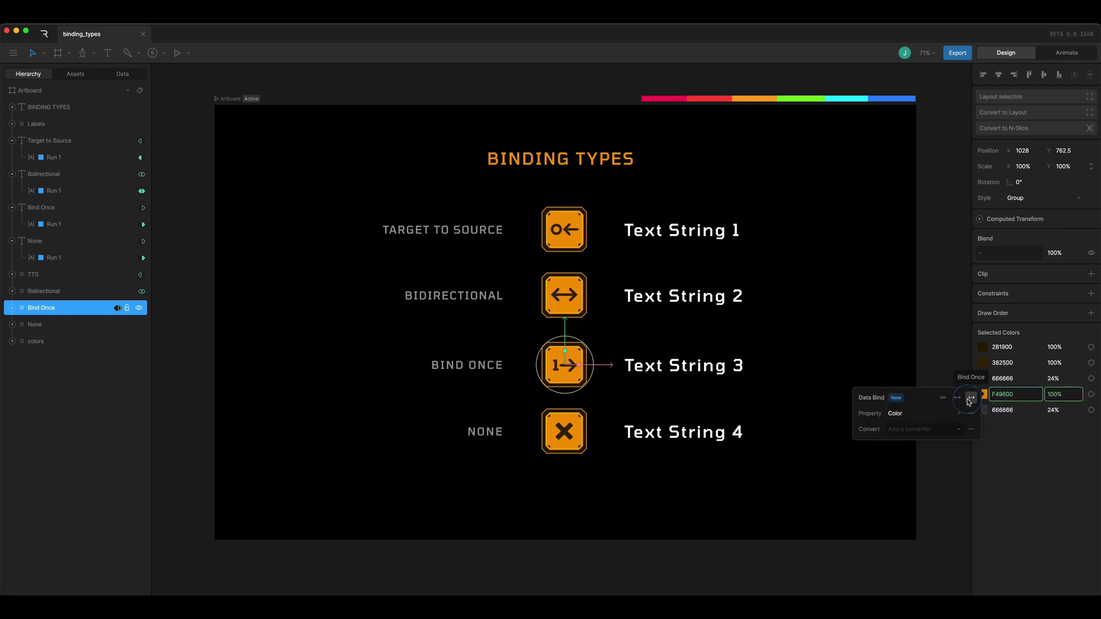
{"action": "left_click", "coordinate": [969, 399]}
Start a colour binding on the None icon group, then cancel it and deselect.
{"action": "left_click", "coordinate": [556, 427]}
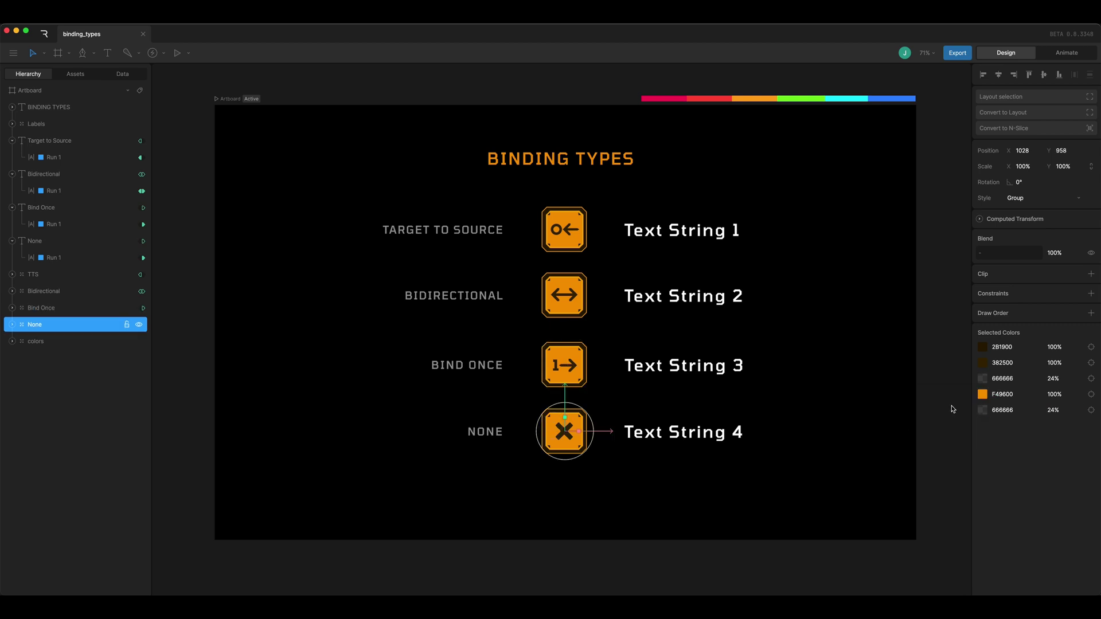
{"action": "right_click", "coordinate": [1002, 394]}
{"action": "left_click", "coordinate": [1009, 401]}
{"action": "left_click", "coordinate": [920, 414]}
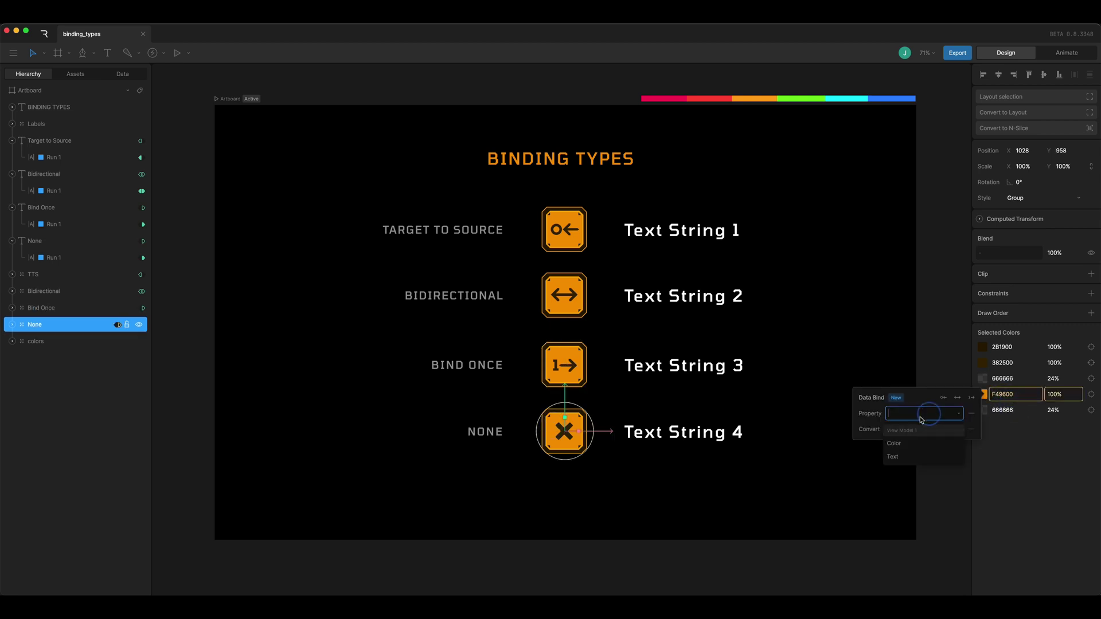
{"action": "key", "text": "Escape"}
{"action": "left_click", "coordinate": [916, 343]}
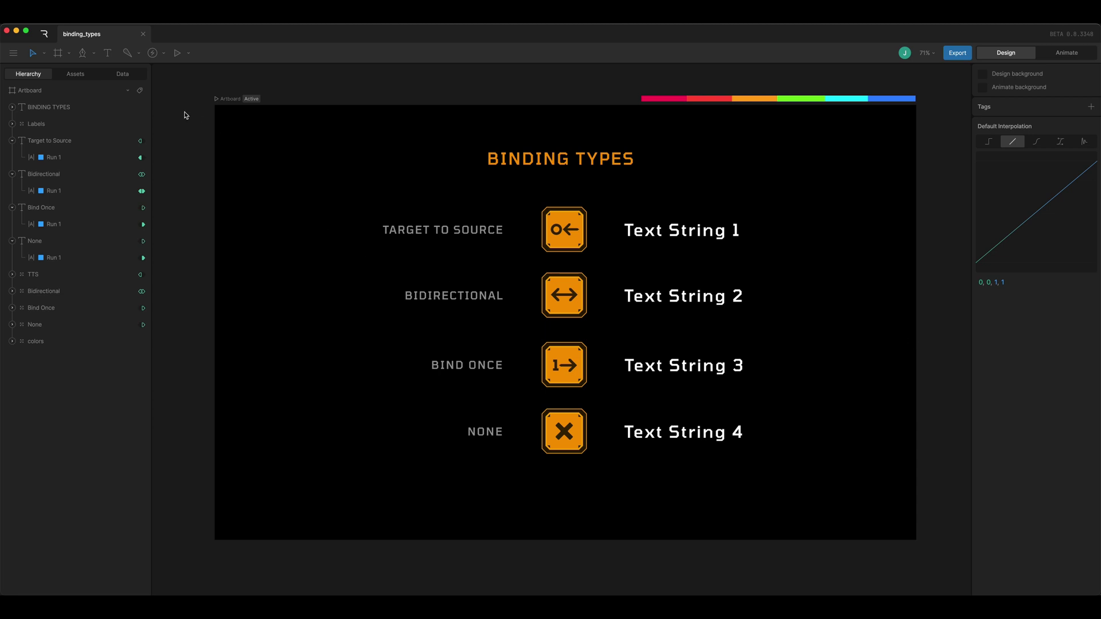
Eyedrop the orange icon to set View Model 1's Color value to F49600.
{"action": "left_click", "coordinate": [122, 74]}
{"action": "left_click", "coordinate": [63, 122]}
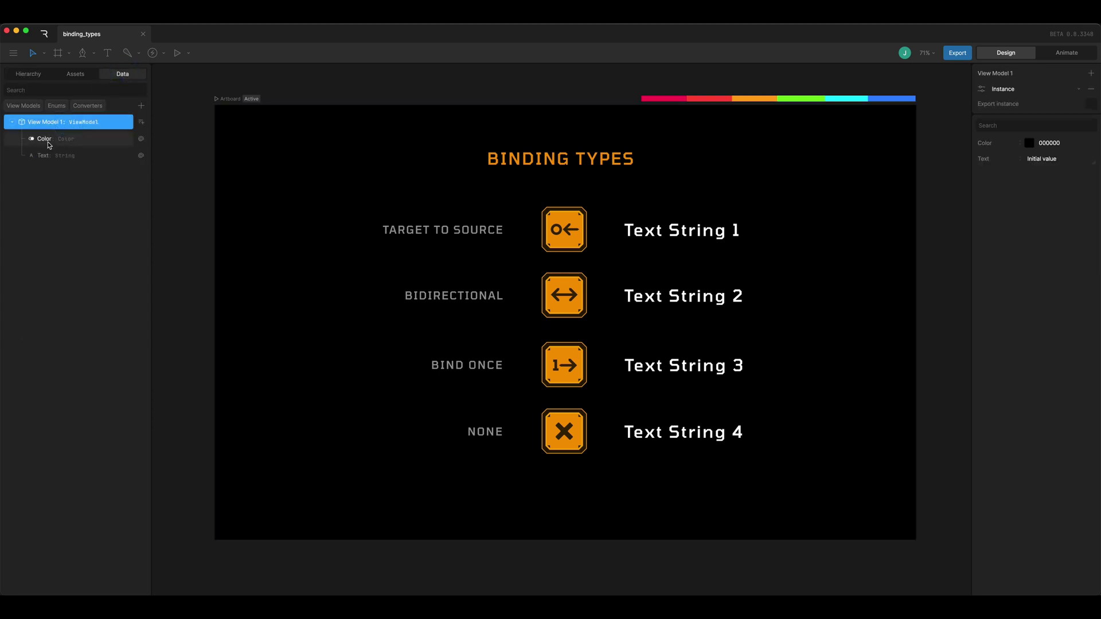
{"action": "left_click", "coordinate": [1028, 143]}
{"action": "left_click", "coordinate": [880, 237]}
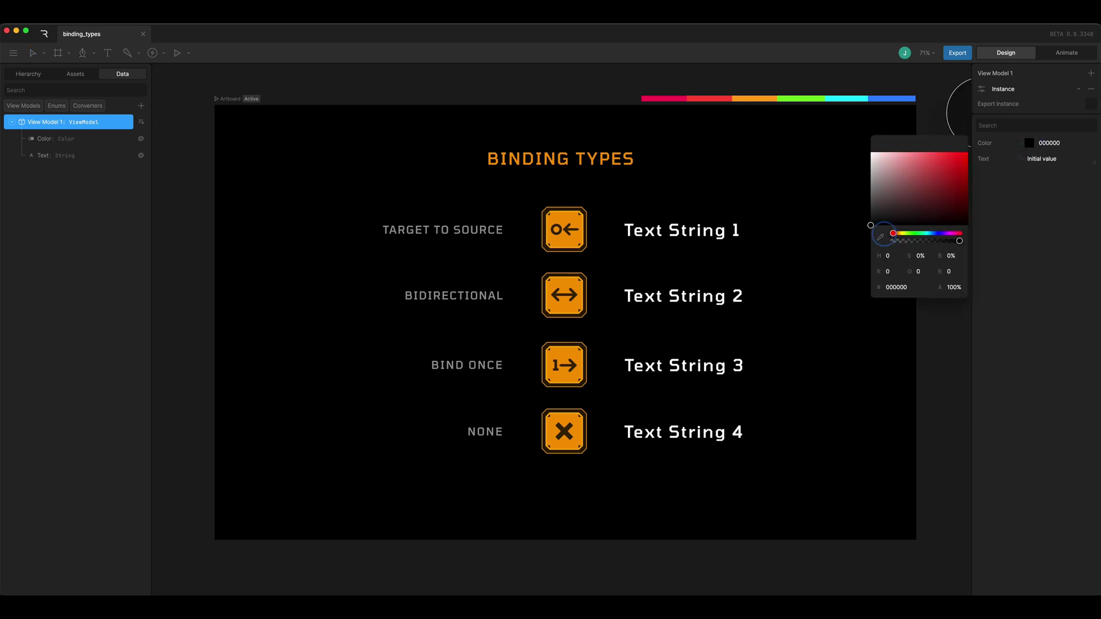
{"action": "left_click", "coordinate": [576, 235]}
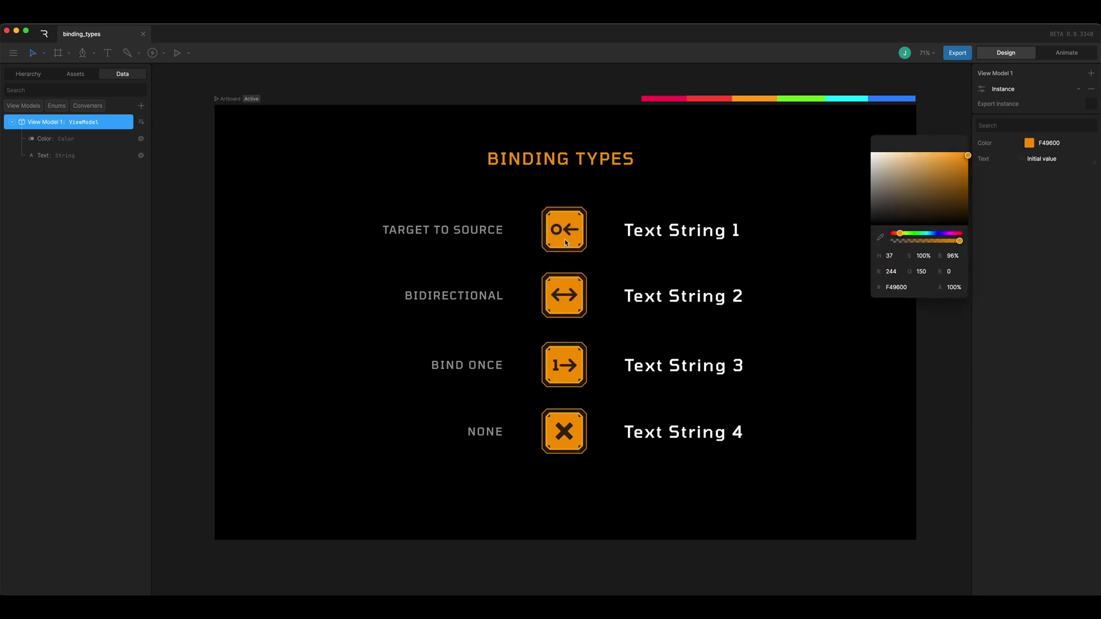
{"action": "left_click", "coordinate": [1037, 250]}
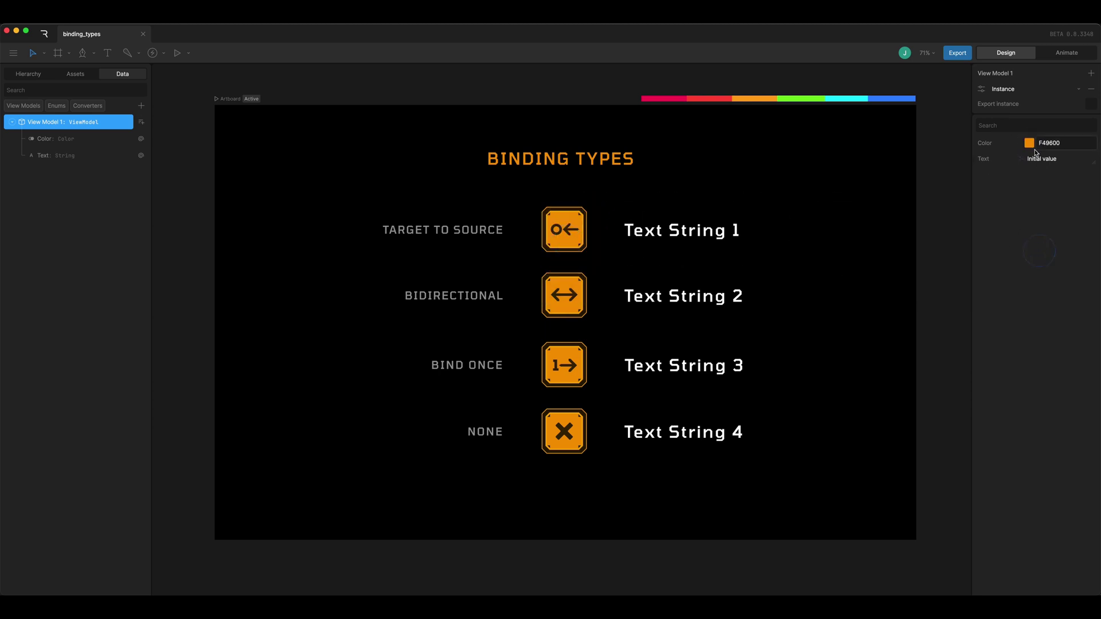
{"action": "left_click", "coordinate": [327, 98]}
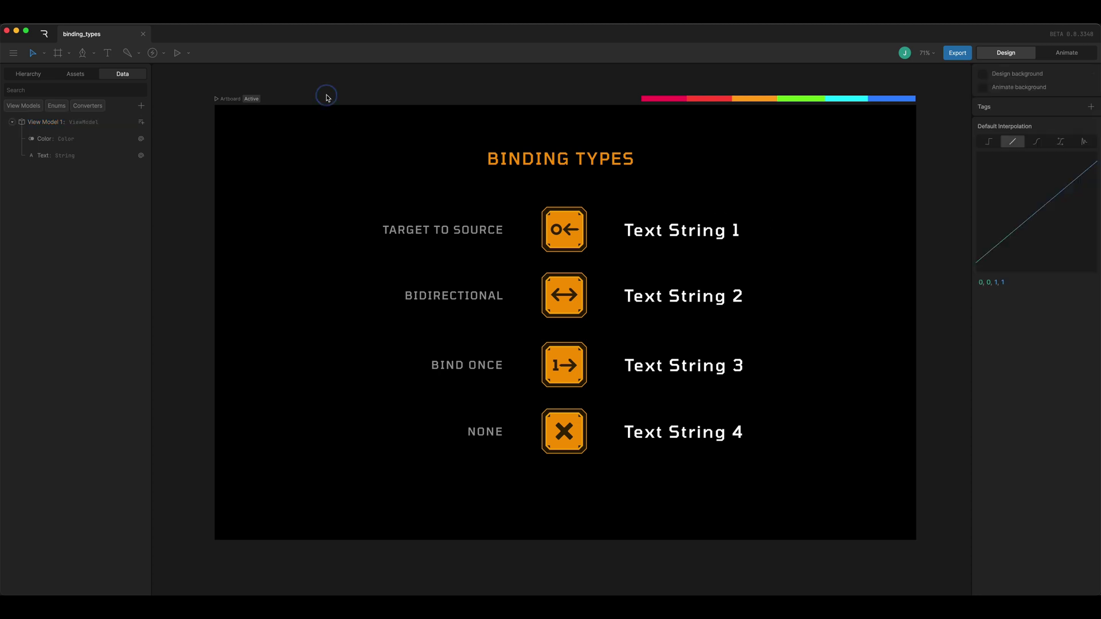
{"action": "left_click", "coordinate": [64, 122]}
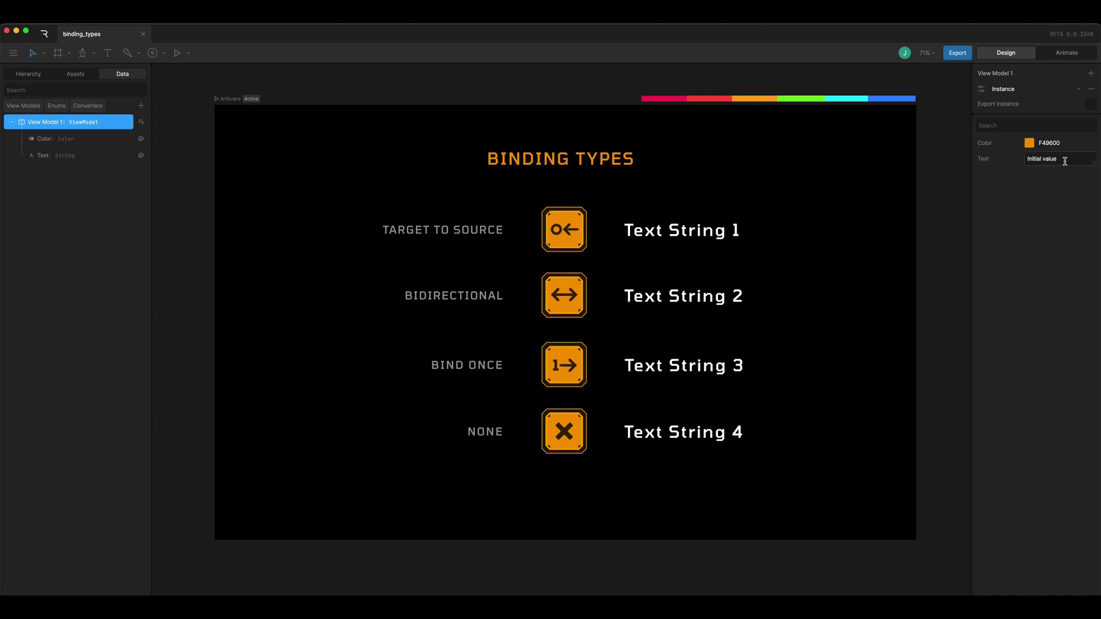
Play the state machine in Animate mode and show View Model 1's instance values.
{"action": "key", "text": "Tab"}
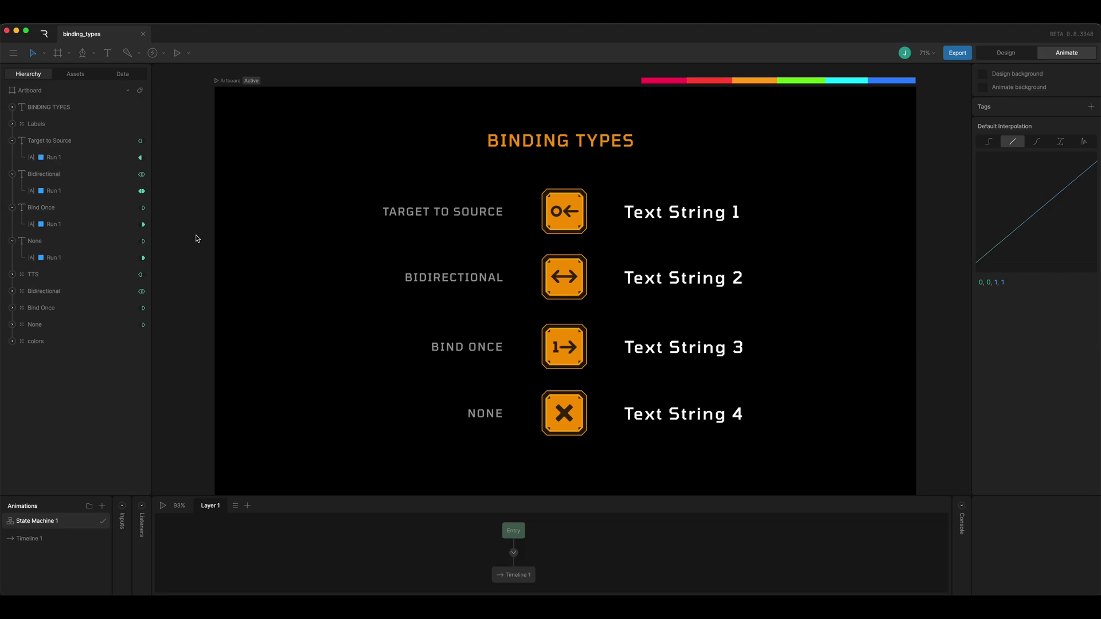
{"action": "key", "text": "space"}
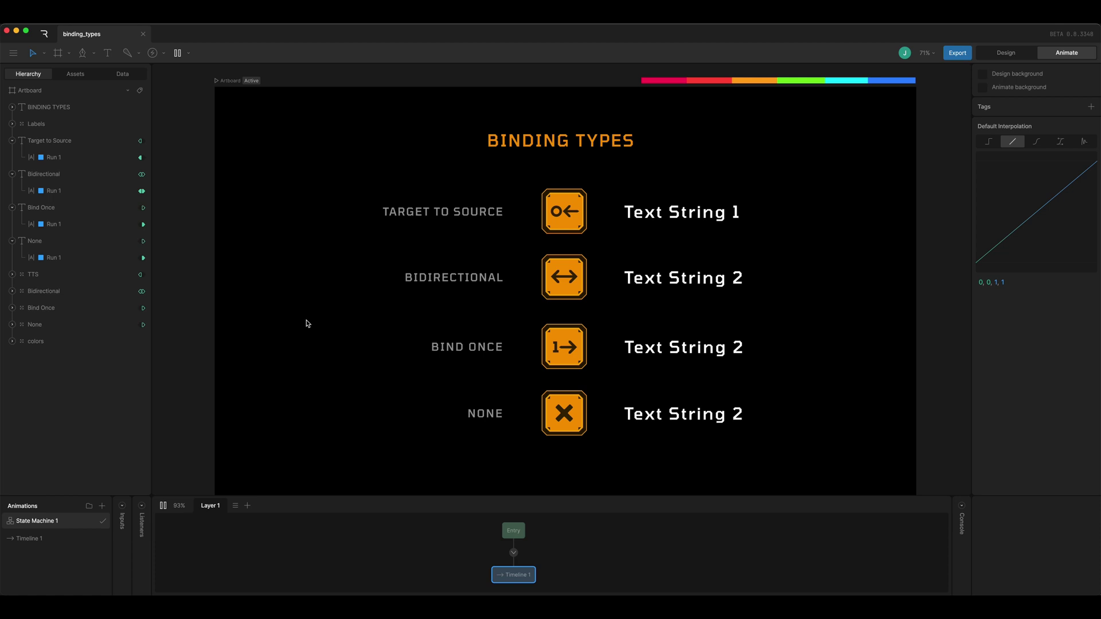
{"action": "left_click", "coordinate": [122, 74]}
{"action": "left_click", "coordinate": [37, 126]}
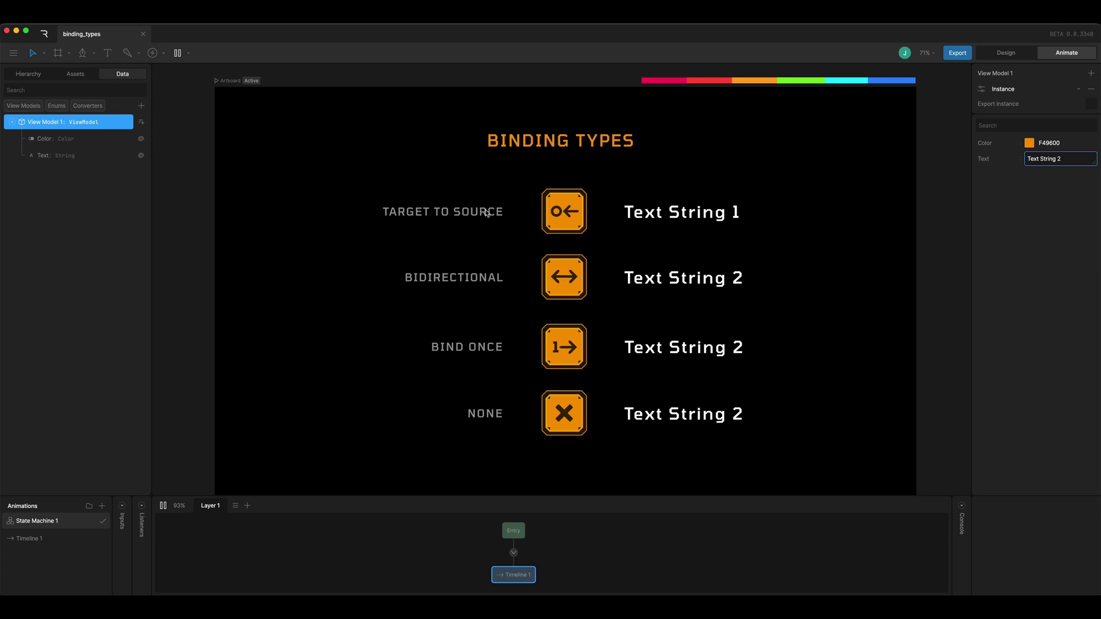
Change the Target to Source run's text to 'TTS' and check the view model's Text value.
{"action": "left_click", "coordinate": [26, 75]}
{"action": "left_click", "coordinate": [43, 157]}
{"action": "left_click", "coordinate": [1030, 96]}
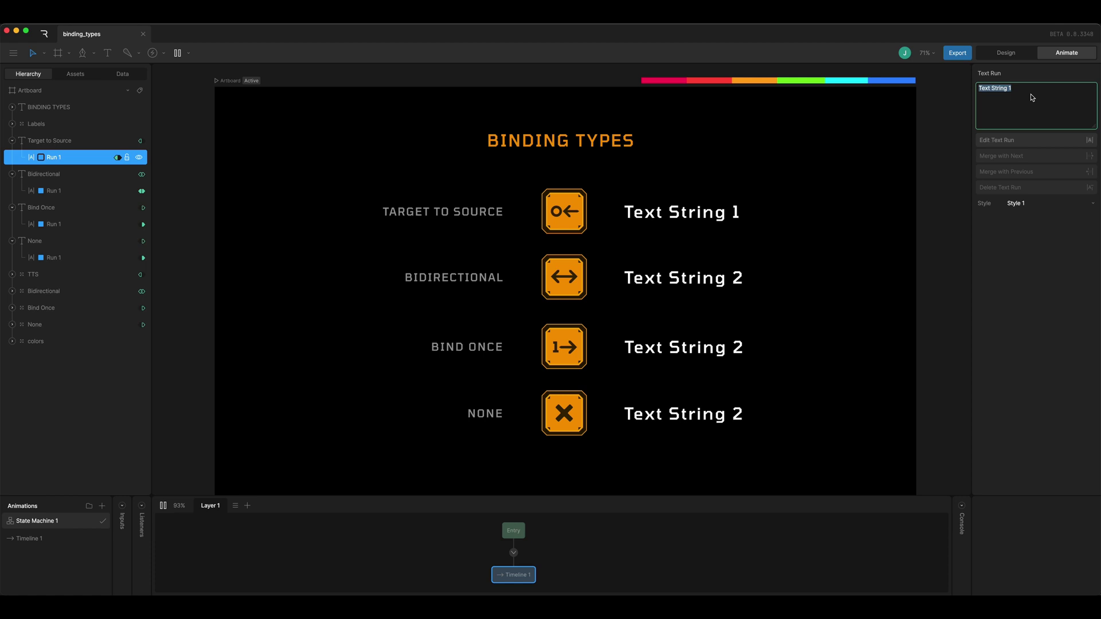
{"action": "type", "text": "TTS"}
{"action": "left_click", "coordinate": [1039, 377]}
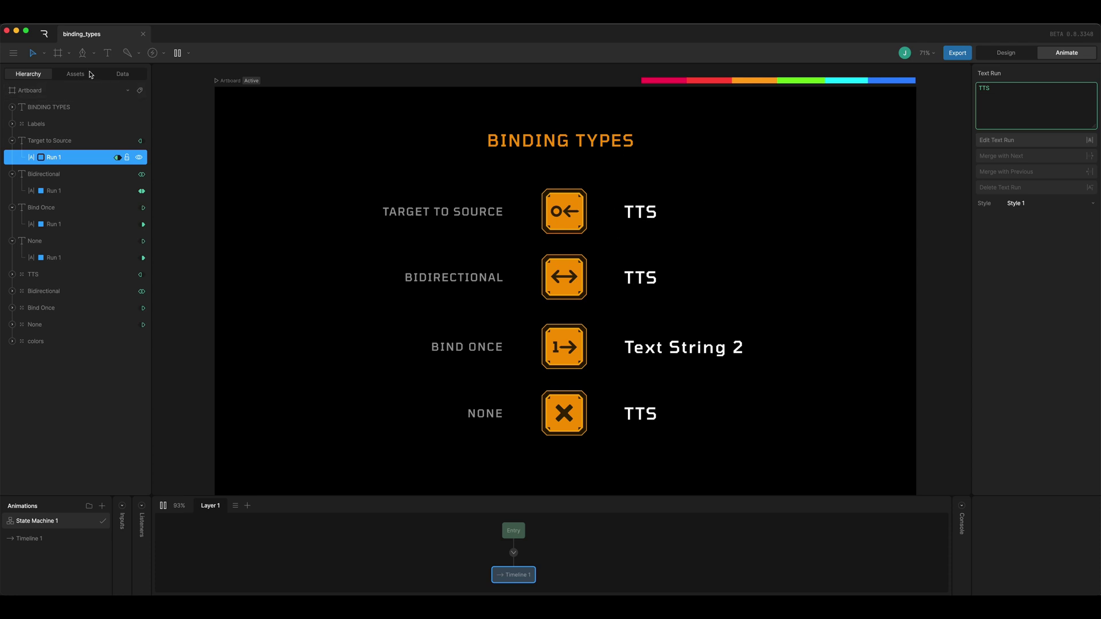
{"action": "left_click", "coordinate": [135, 75]}
{"action": "left_click", "coordinate": [66, 156]}
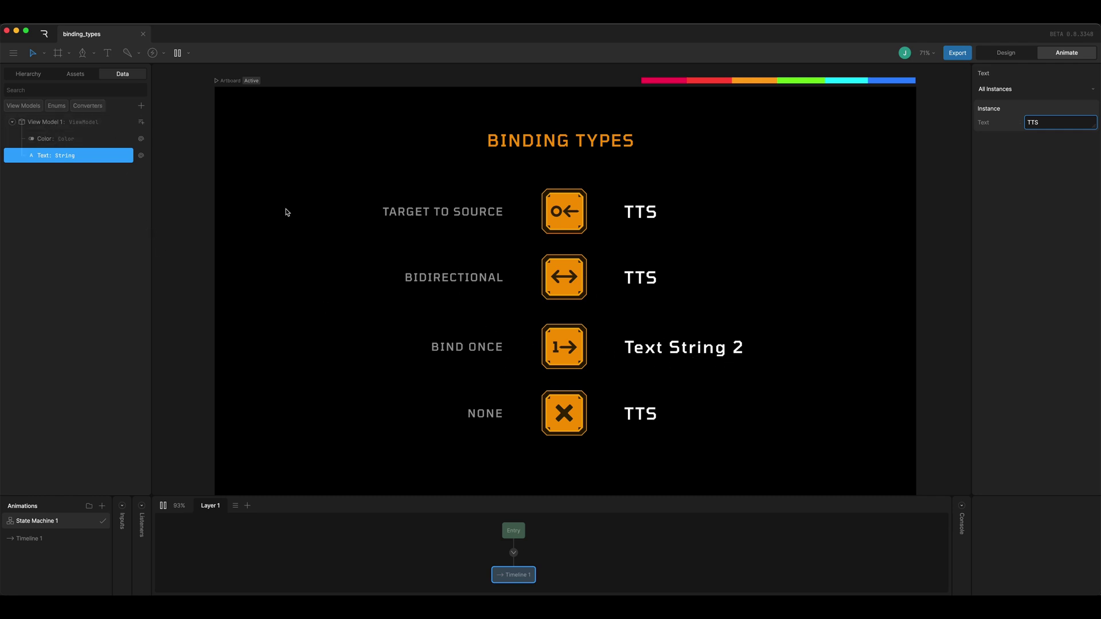
Retype the Bidirectional run as 'Bidirectional', check View Model 1's values, then select the Bind Once run.
{"action": "left_click", "coordinate": [25, 81]}
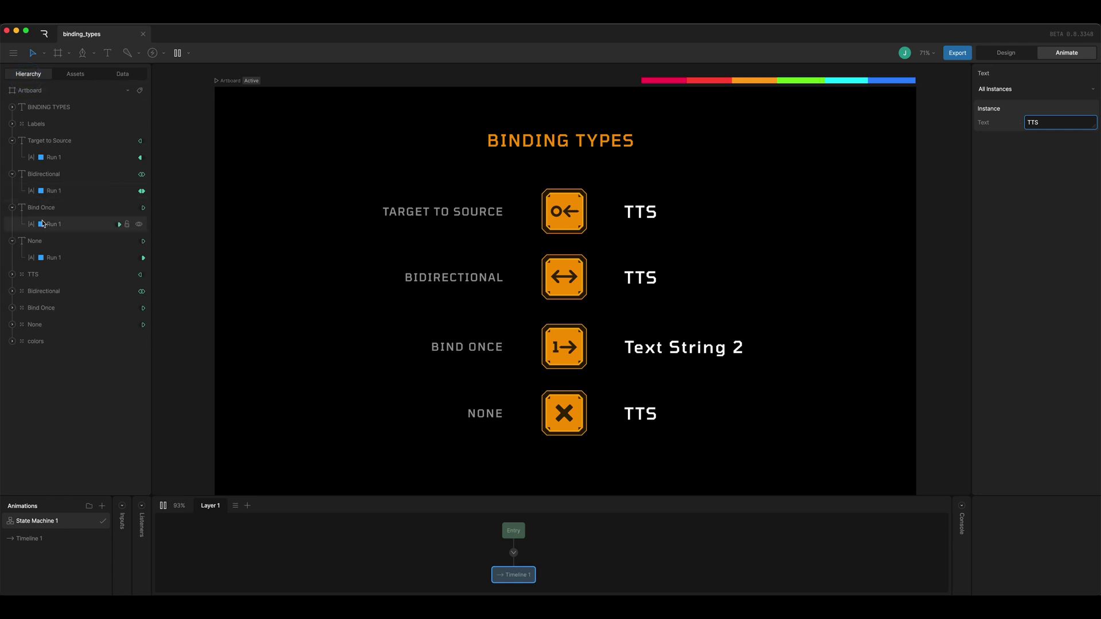
{"action": "left_click", "coordinate": [35, 190]}
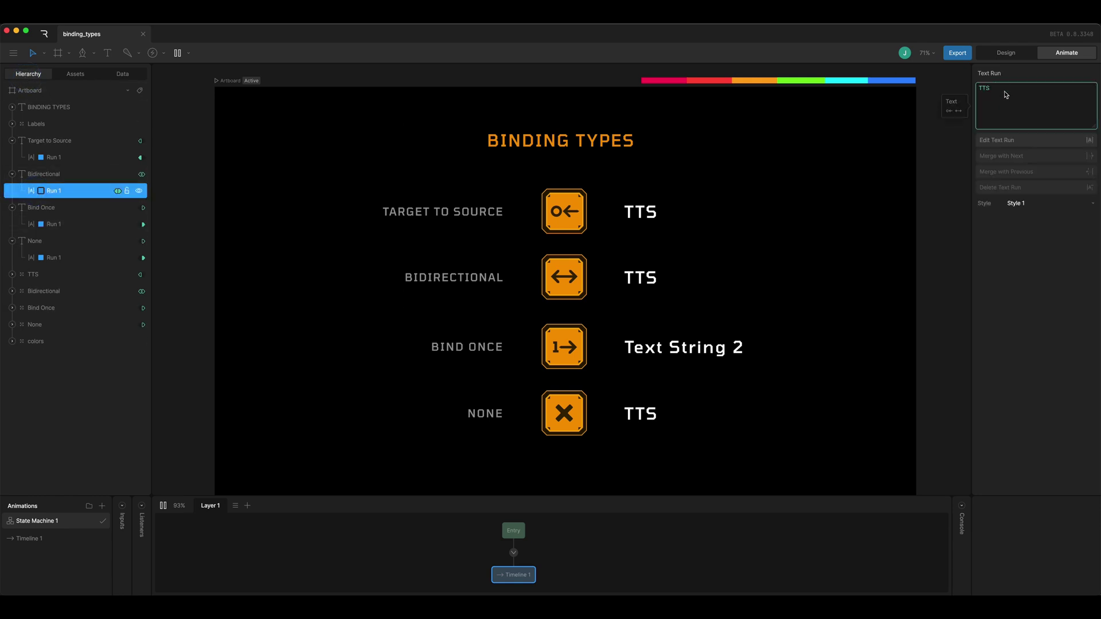
{"action": "double_click", "coordinate": [1005, 90]}
{"action": "left_click", "coordinate": [991, 218]}
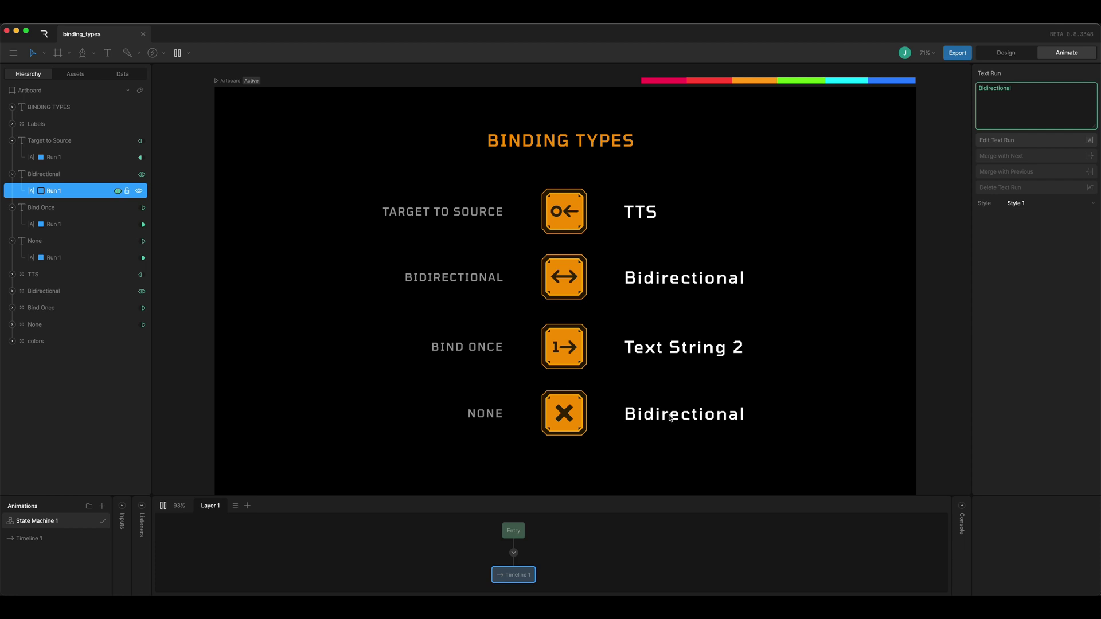
{"action": "left_click", "coordinate": [122, 74]}
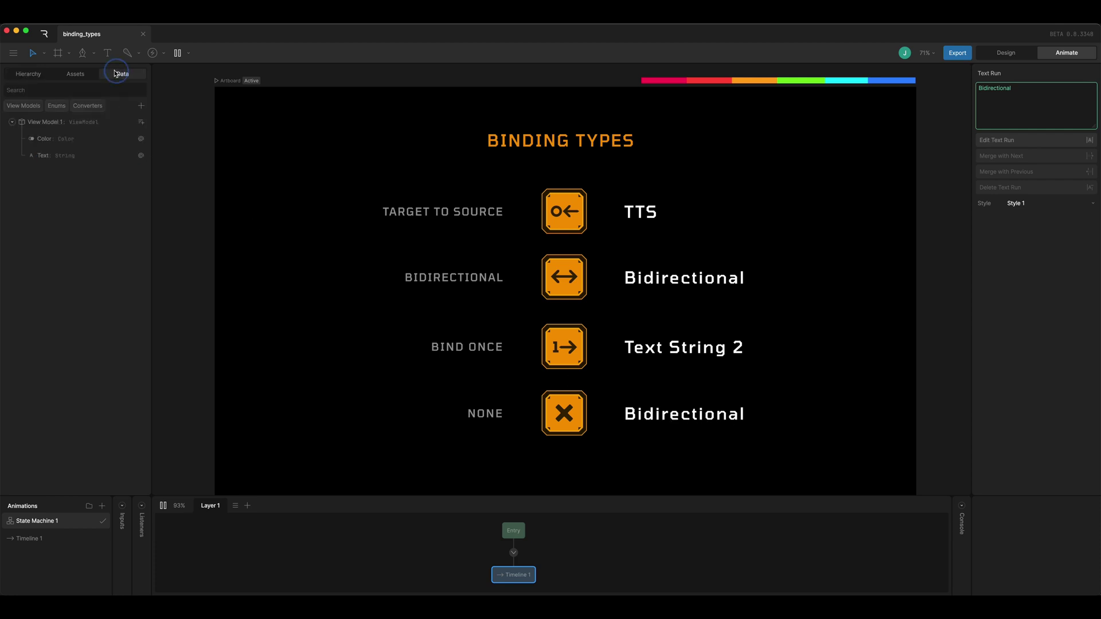
{"action": "left_click", "coordinate": [43, 122]}
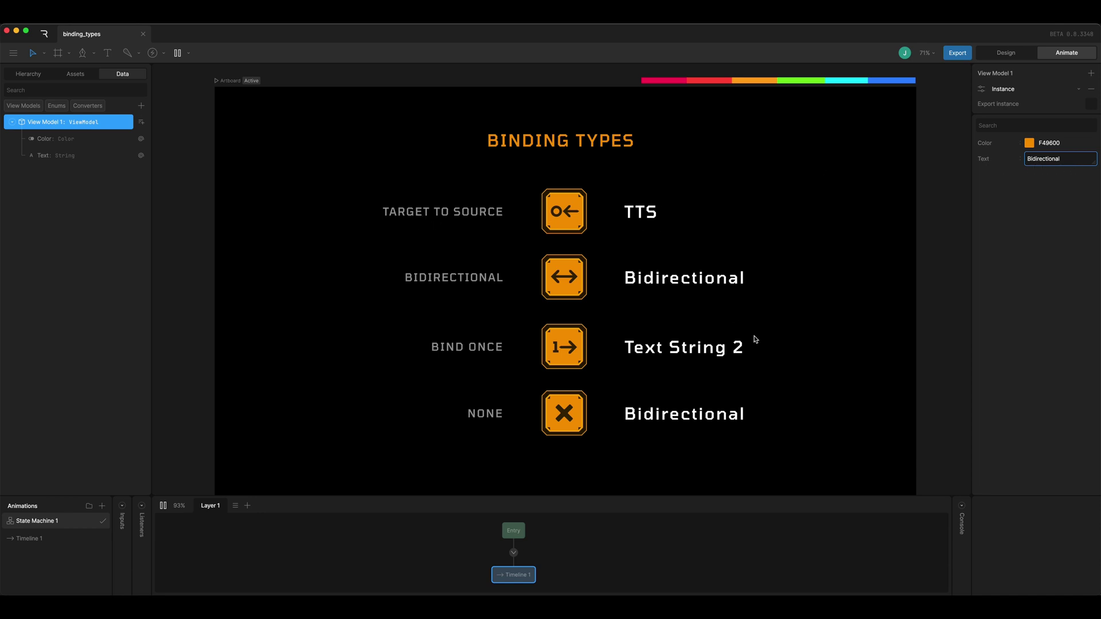
{"action": "left_click", "coordinate": [28, 75]}
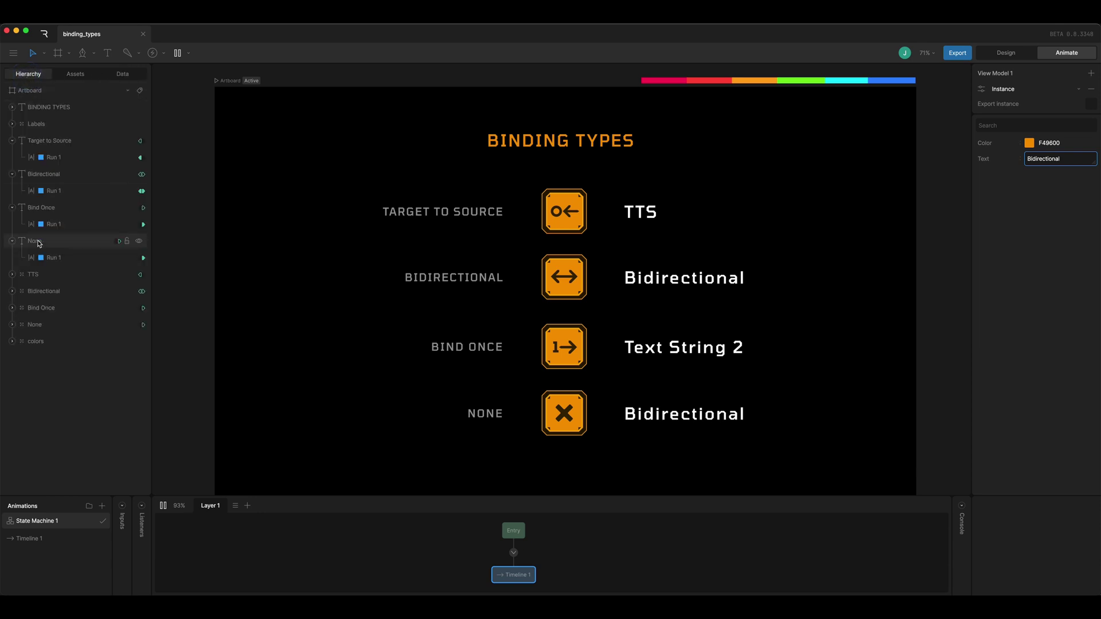
{"action": "left_click", "coordinate": [58, 230]}
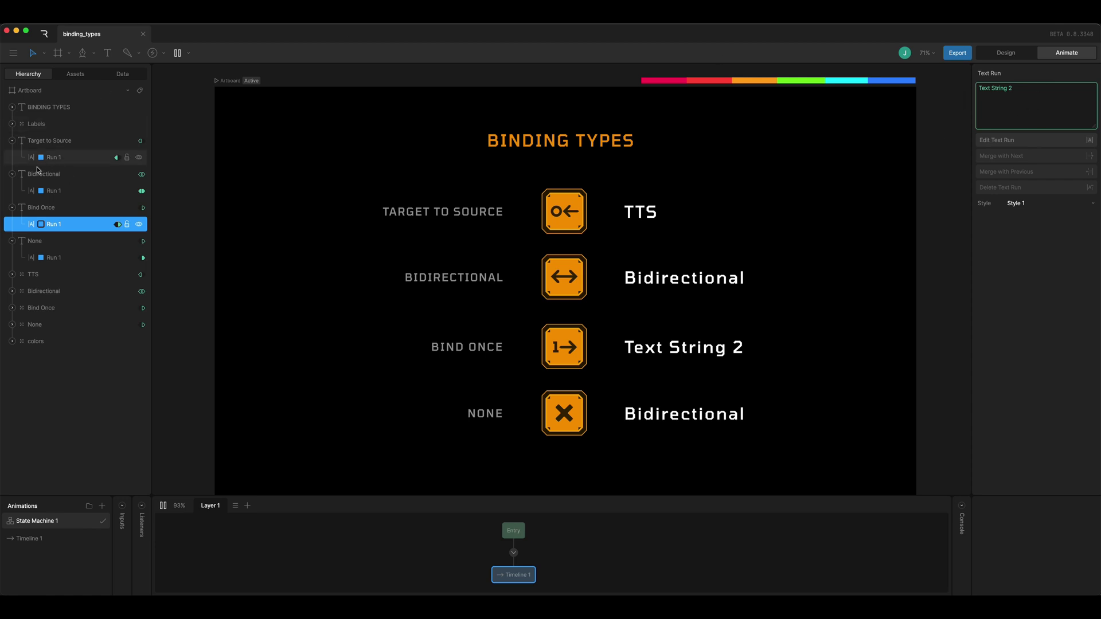
{"action": "left_click", "coordinate": [122, 74]}
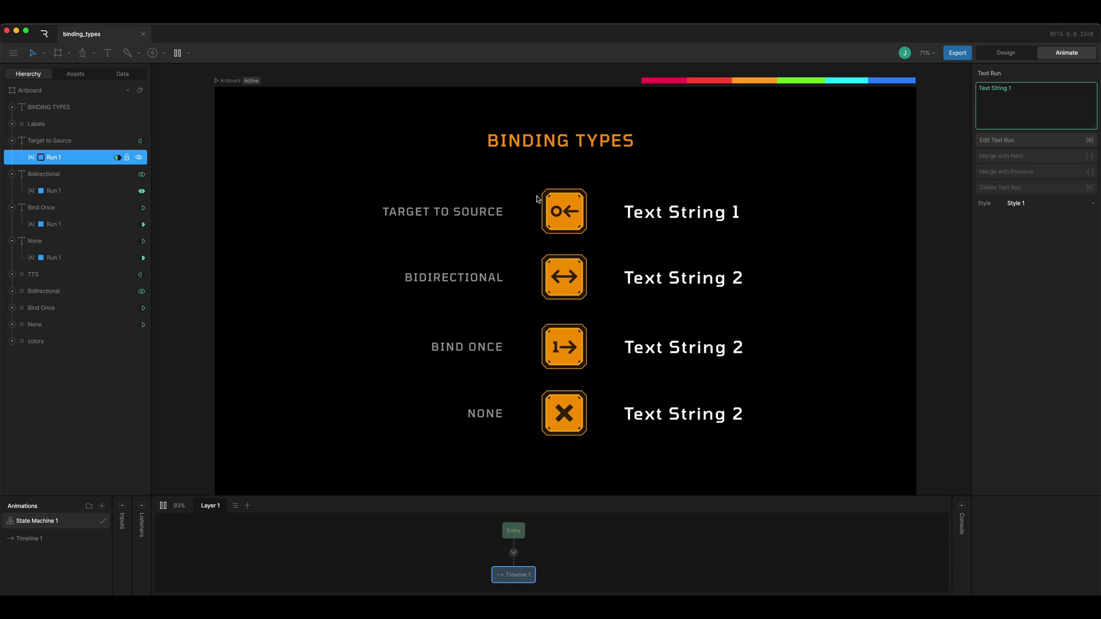
Paste F40059 into View Model 1's Color value.
{"action": "left_click", "coordinate": [137, 75]}
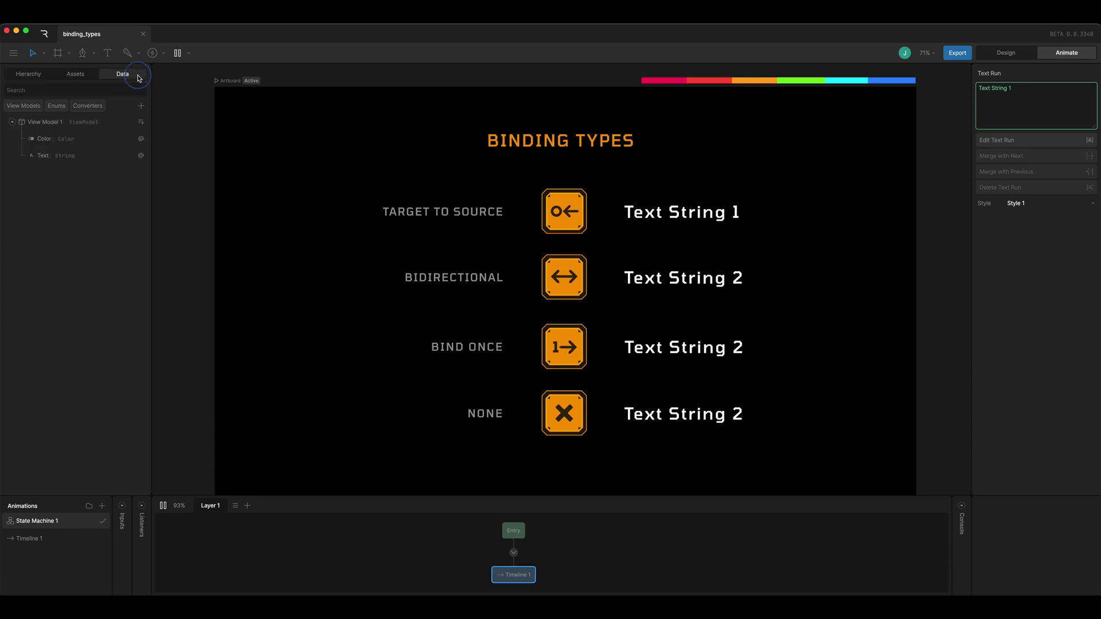
{"action": "left_click", "coordinate": [52, 119]}
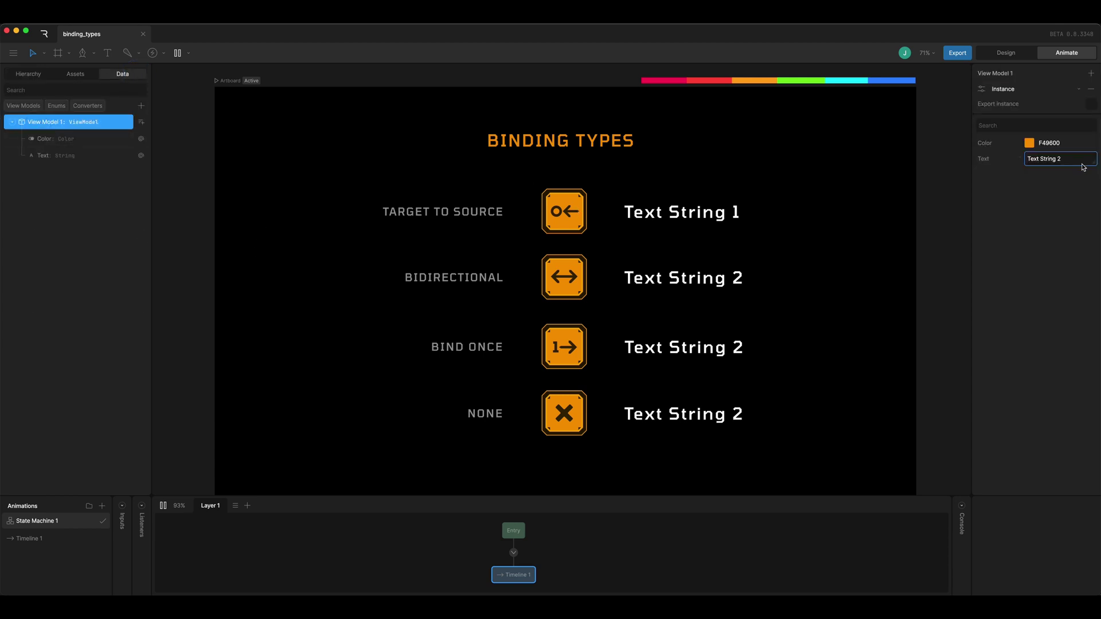
{"action": "left_click", "coordinate": [1060, 143]}
{"action": "type", "text": "#F40059"}
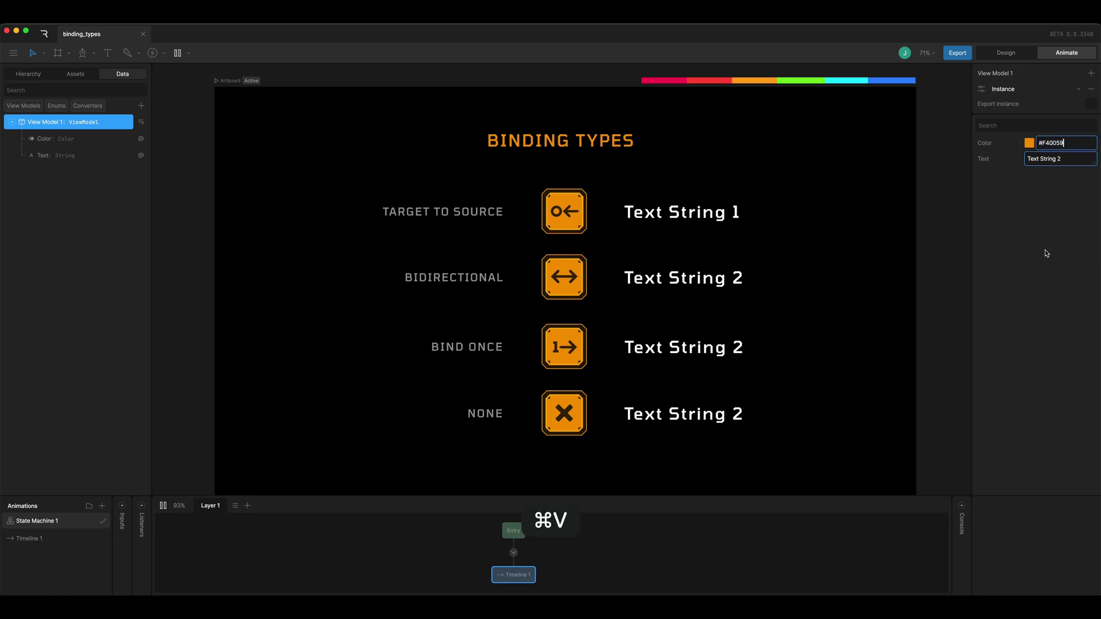
{"action": "key", "text": "Return"}
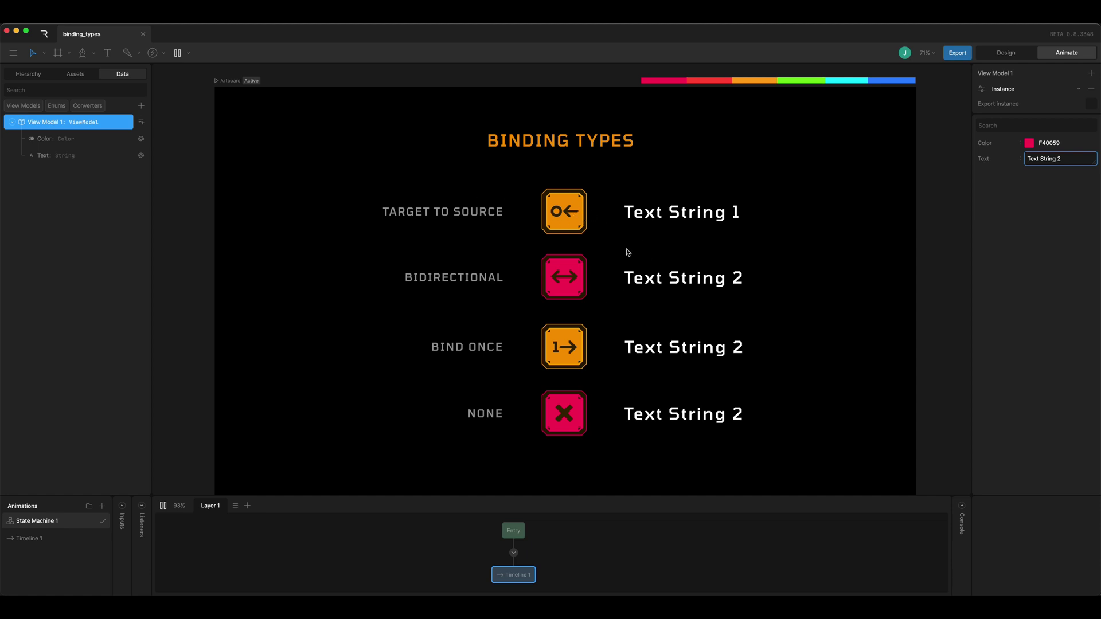
Recolour the Target to Source icon to green 73FF1E and check View Model 1's Color.
{"action": "left_click", "coordinate": [26, 74]}
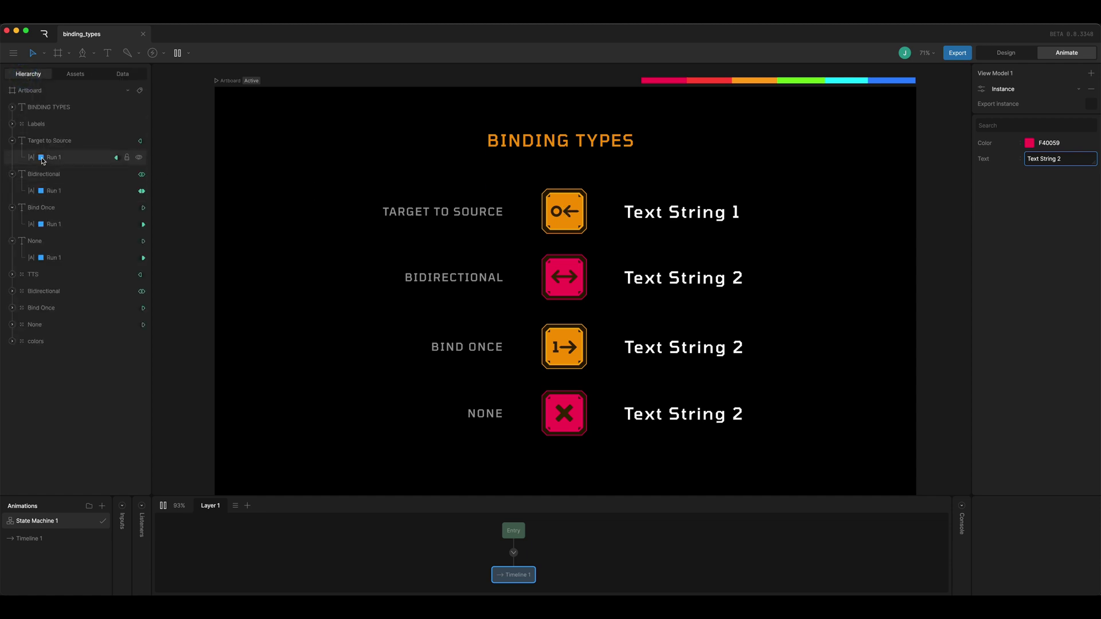
{"action": "left_click", "coordinate": [44, 277]}
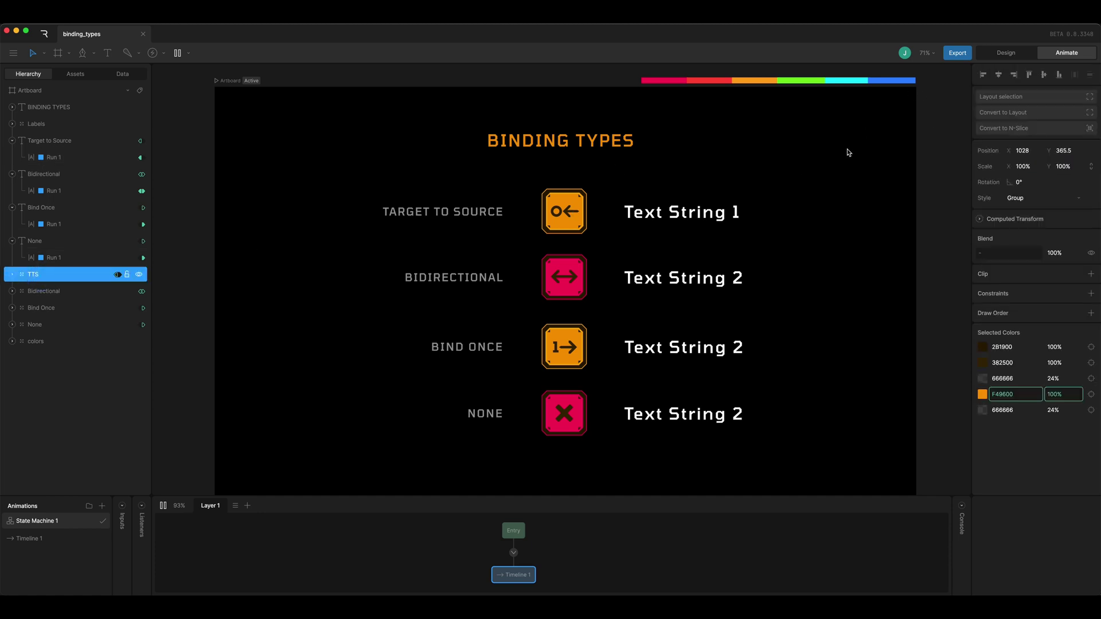
{"action": "key", "text": "ctrl+c"}
{"action": "left_click", "coordinate": [805, 81]}
{"action": "left_click", "coordinate": [1012, 394]}
{"action": "key", "text": "super+v"}
{"action": "key", "text": "Return"}
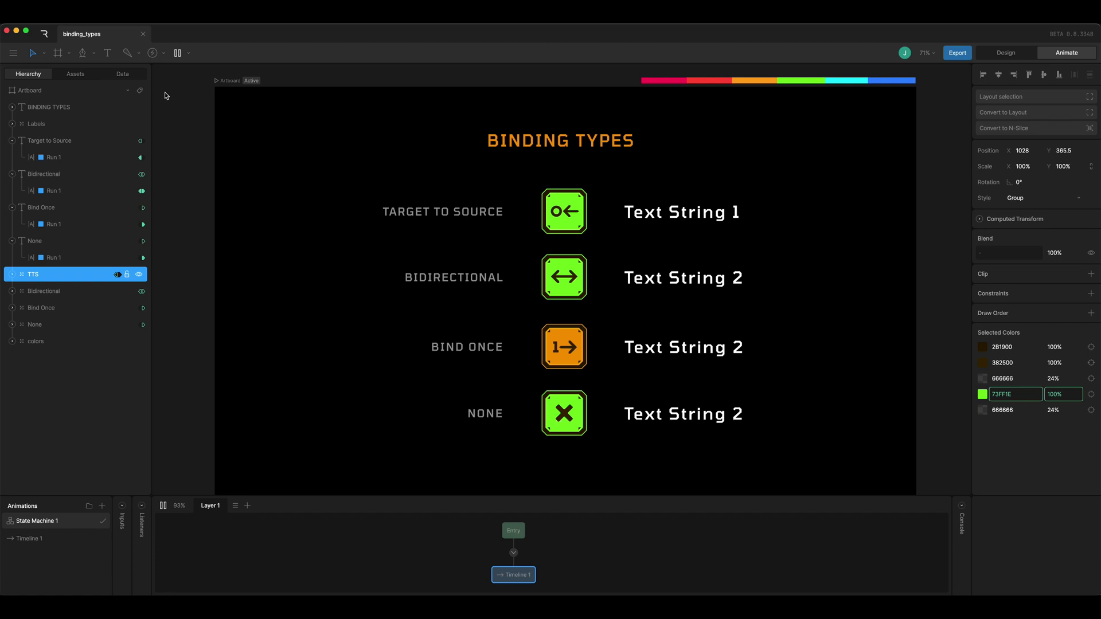
{"action": "left_click", "coordinate": [123, 73]}
{"action": "left_click", "coordinate": [49, 129]}
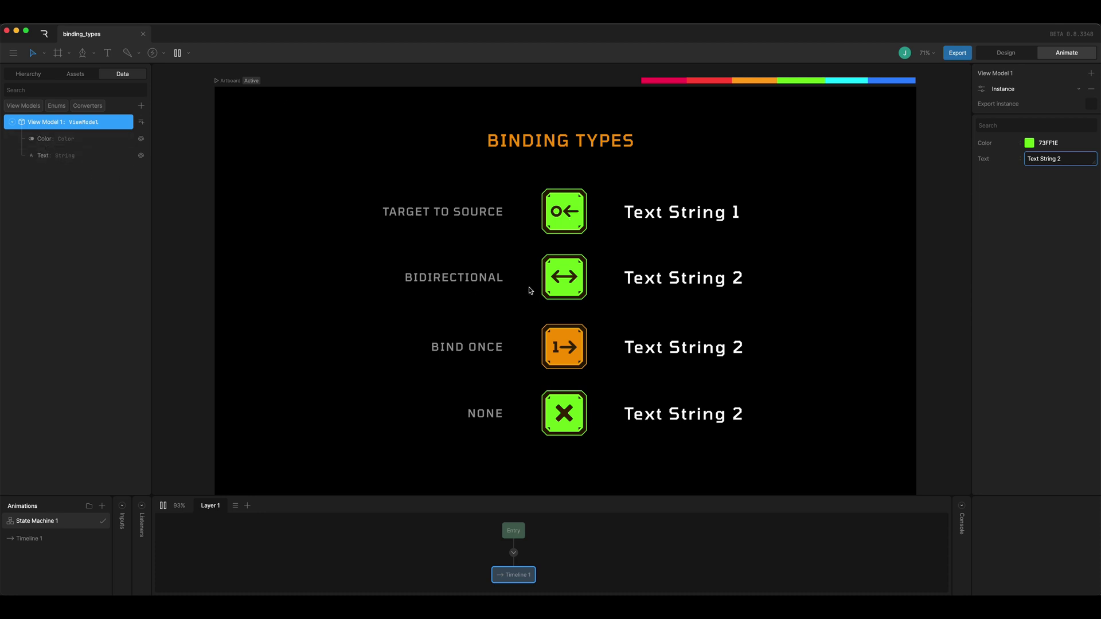
Sample the blue 3086FD from the colour bar on the artboard.
{"action": "left_click", "coordinate": [35, 75]}
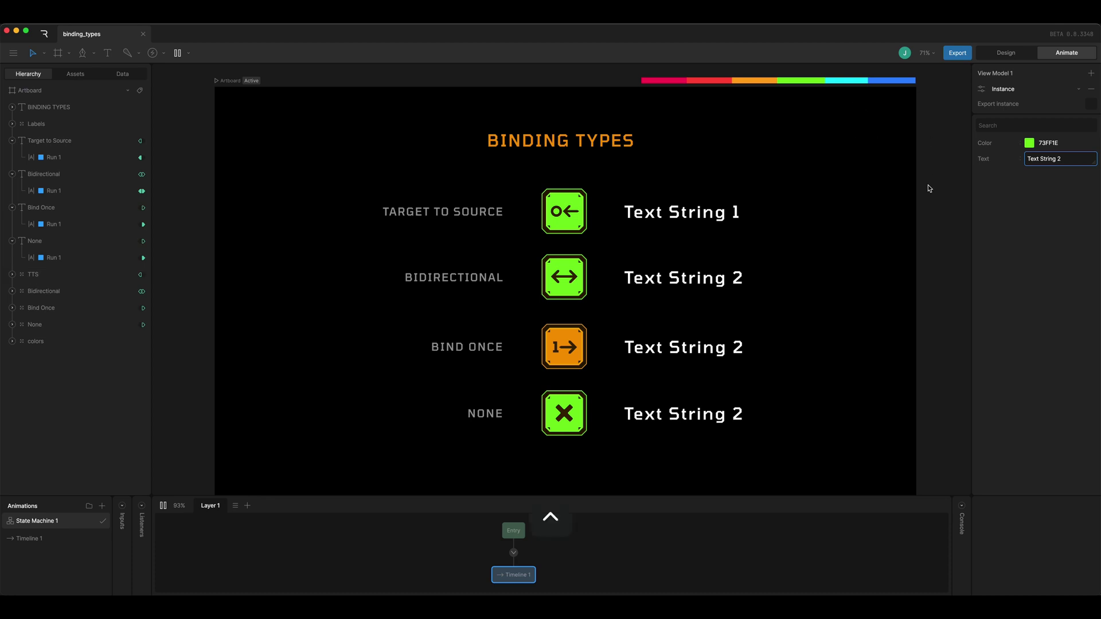
{"action": "key", "text": "ctrl+c"}
{"action": "left_click", "coordinate": [888, 80]}
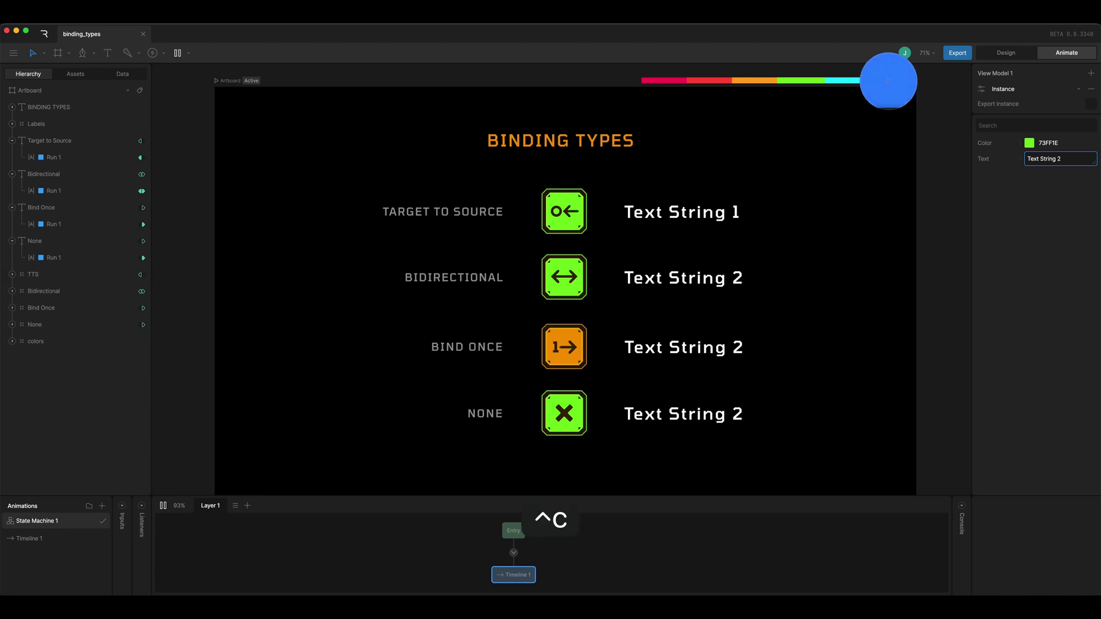
Give the Bidirectional icon the blue 3086FD and confirm View Model 1's Color is now blue.
{"action": "left_click", "coordinate": [44, 292]}
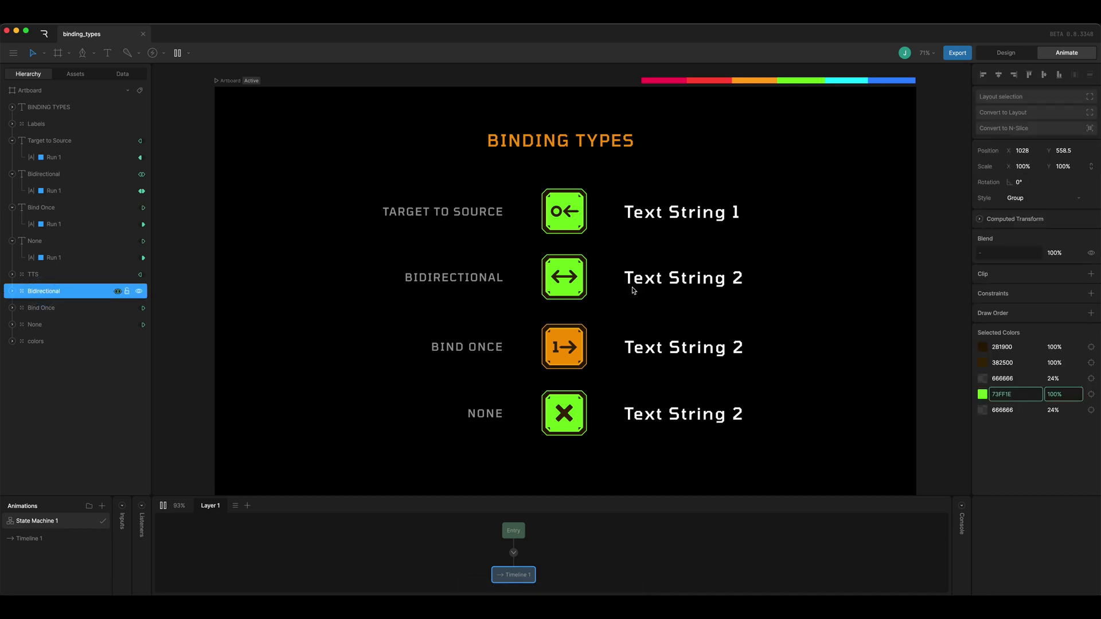
{"action": "left_click", "coordinate": [1021, 397]}
{"action": "key", "text": "super+v"}
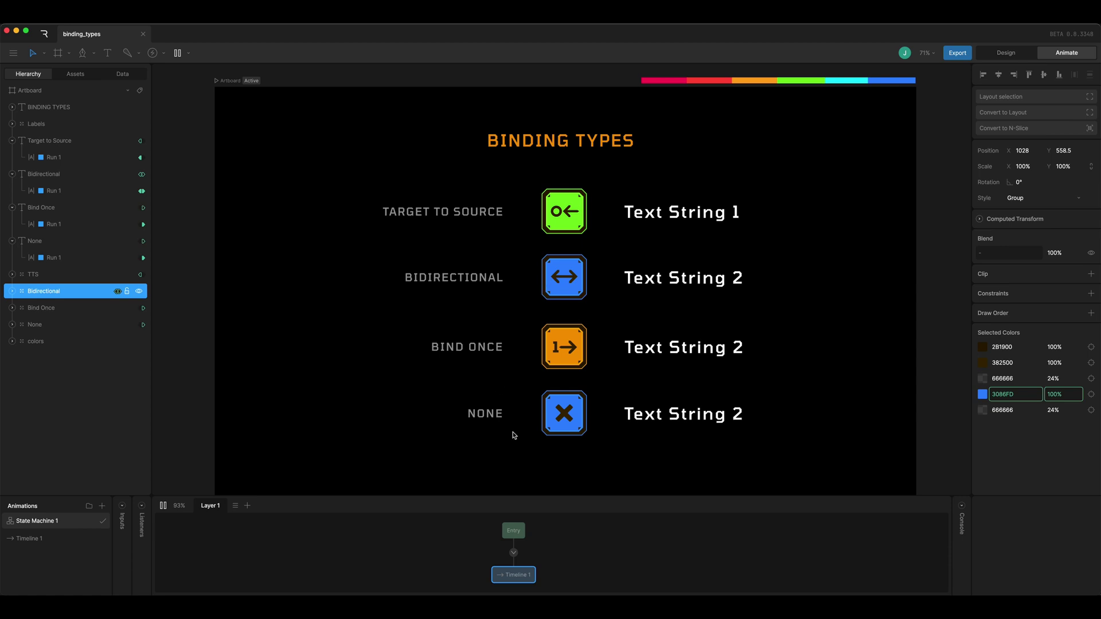
{"action": "left_click", "coordinate": [144, 76]}
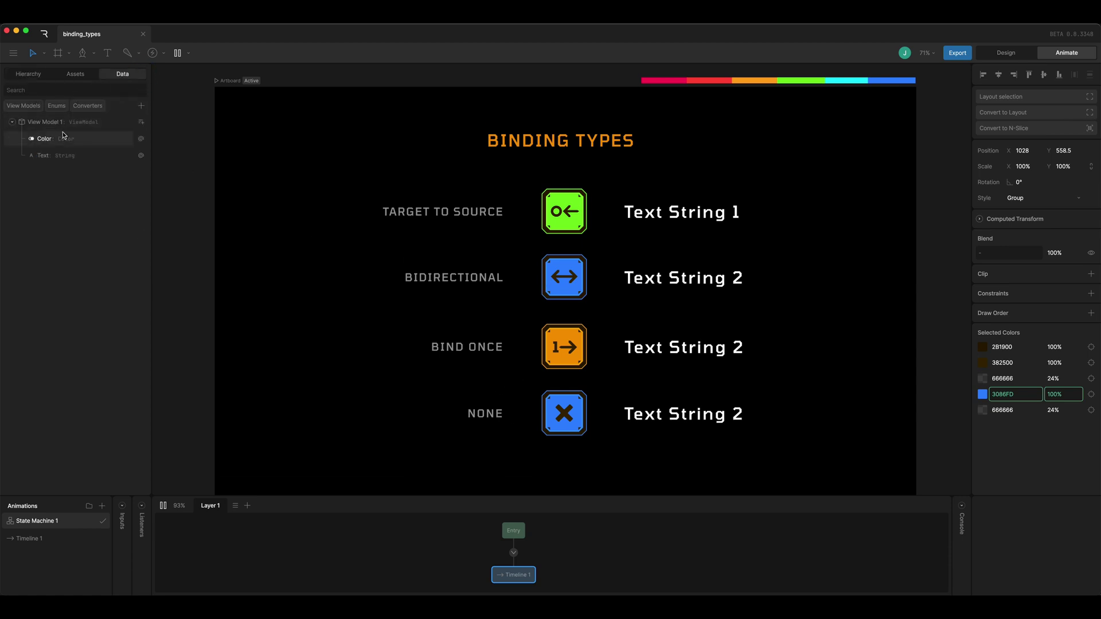
{"action": "left_click", "coordinate": [63, 122]}
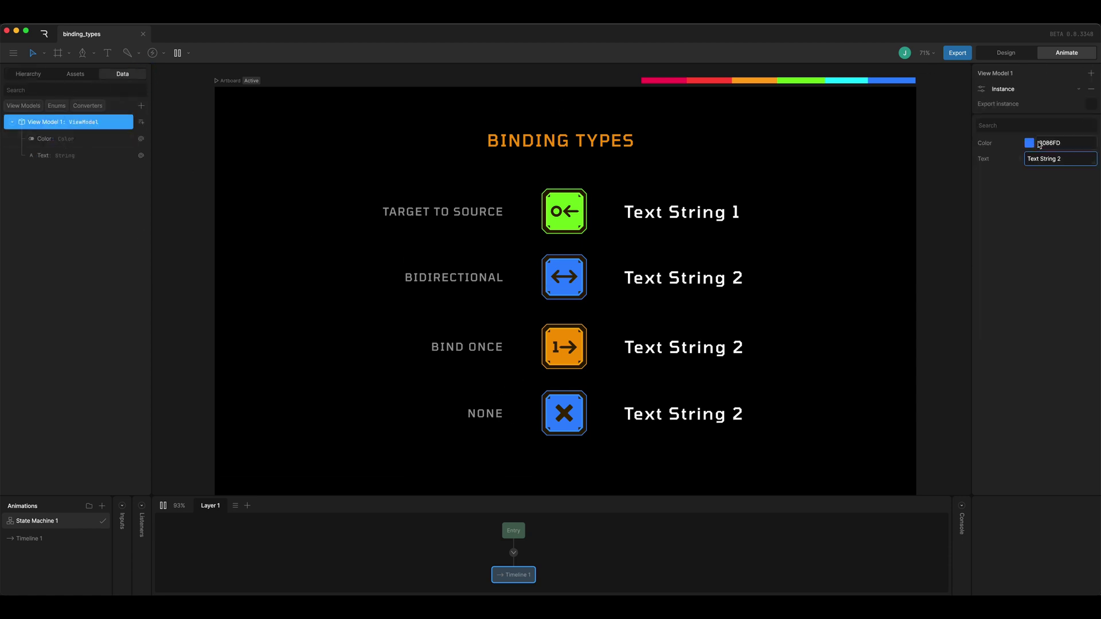